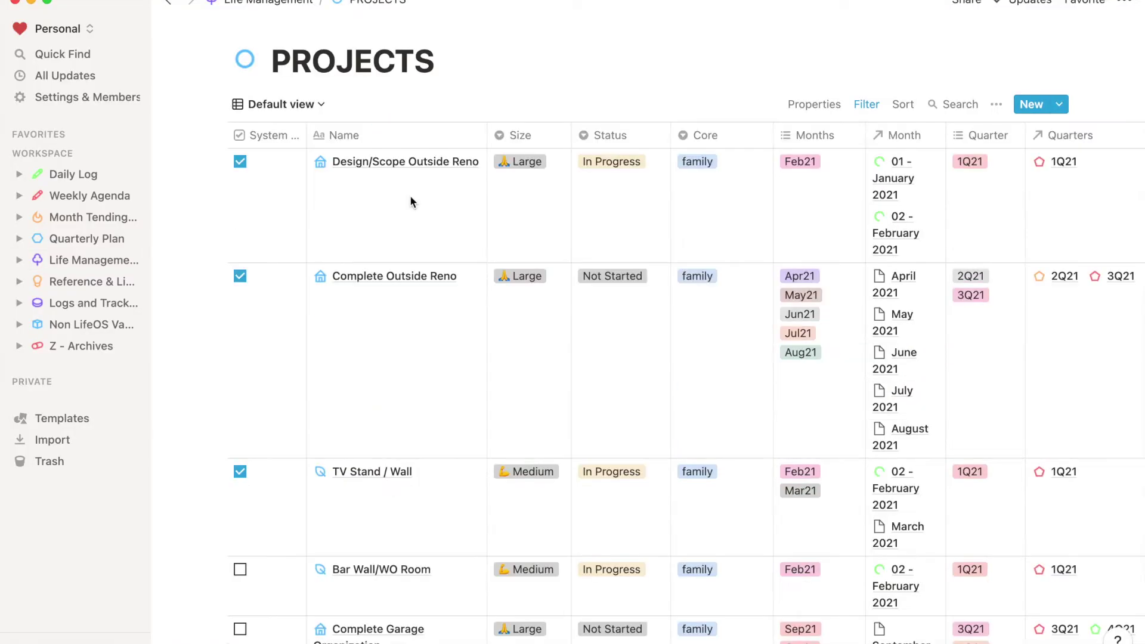
Switch the PROJECTS database to the Gantt Current Q view and scroll across its timeline.
scroll(409, 204, down, 2)
click(313, 53)
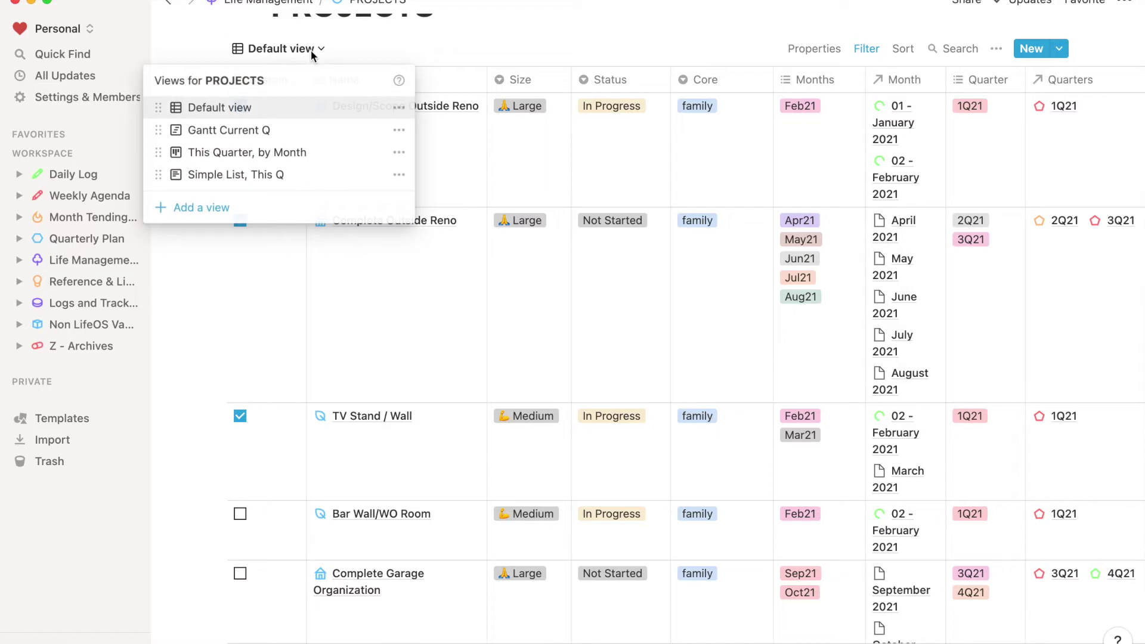
click(293, 129)
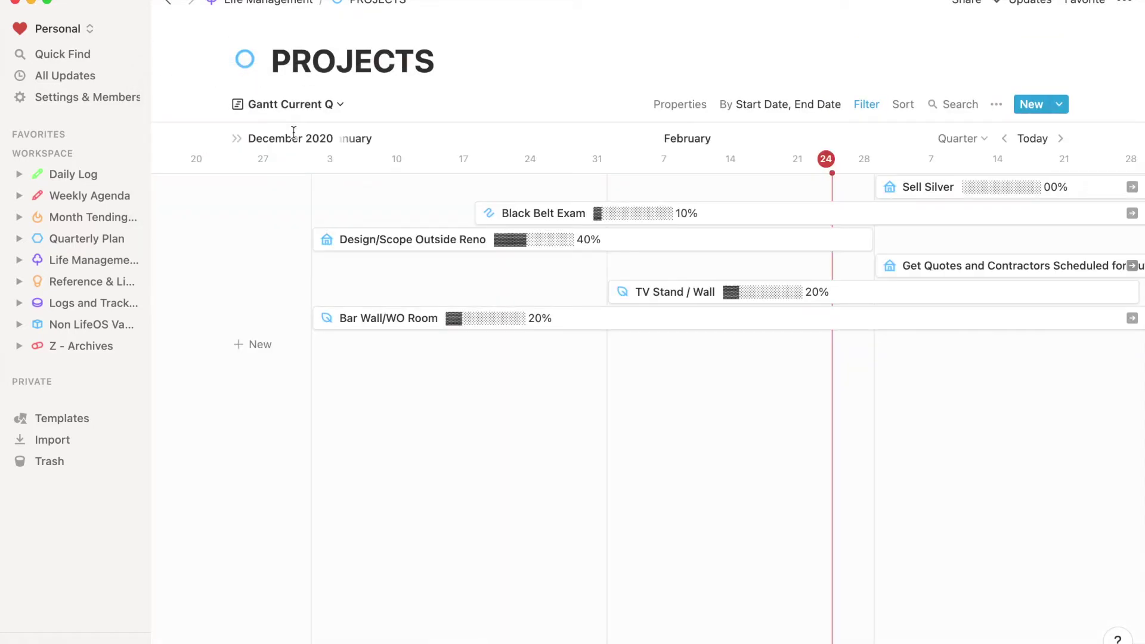
scroll(472, 363, right, 3)
scroll(472, 362, left, 4)
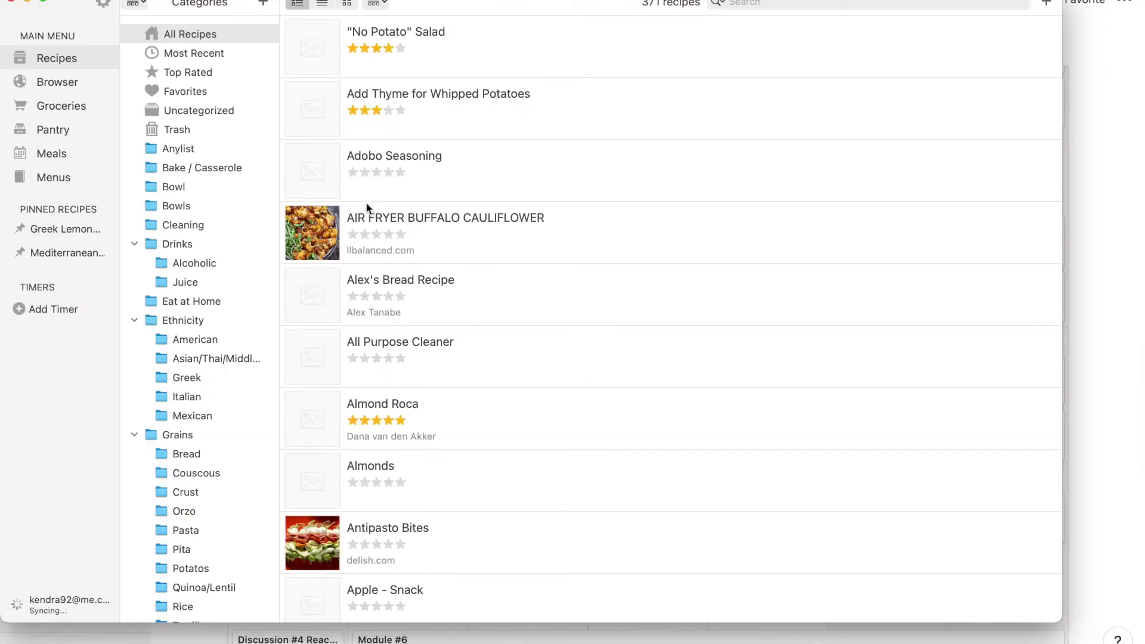
Open the AIR FRYER BUFFALO CAULIFLOWER recipe and strike through its Frank's Red Hot Sauce line.
click(409, 228)
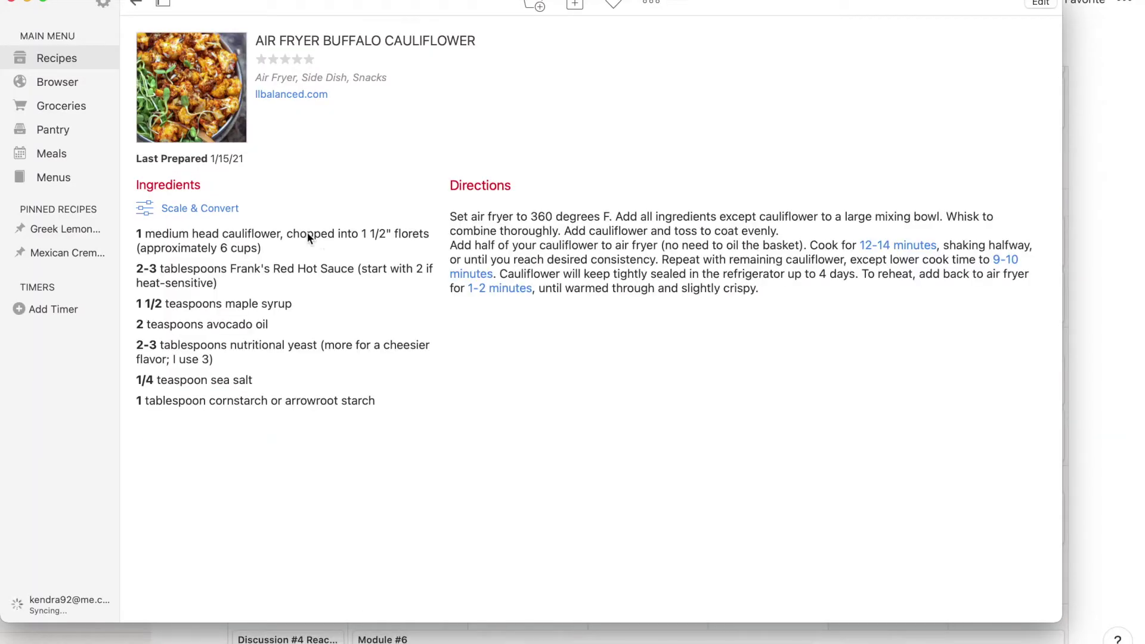
click(298, 269)
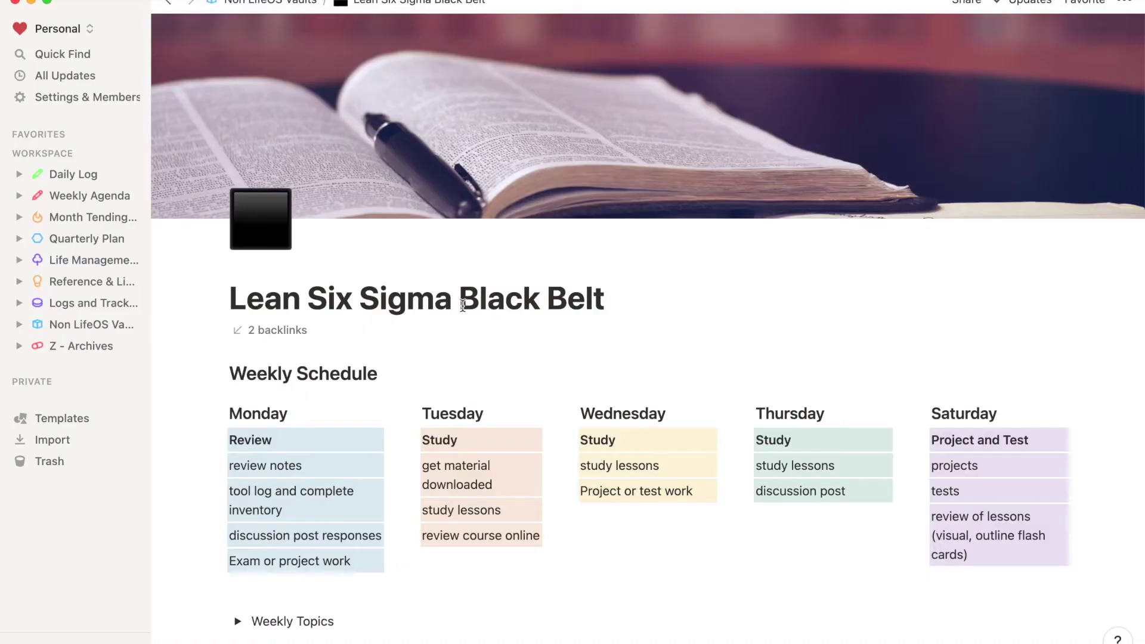
Scroll the Lean Six Sigma page, briefly expanding Weekly Topics, down to the Course Study Planner calendar.
scroll(453, 225, down, 8)
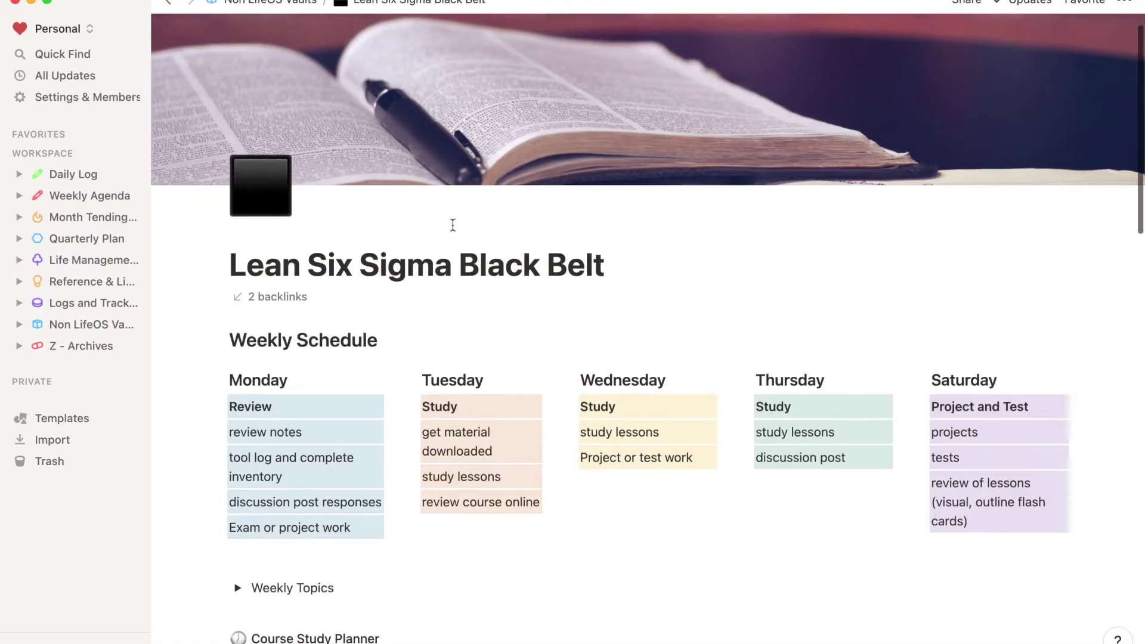
scroll(453, 225, down, 4)
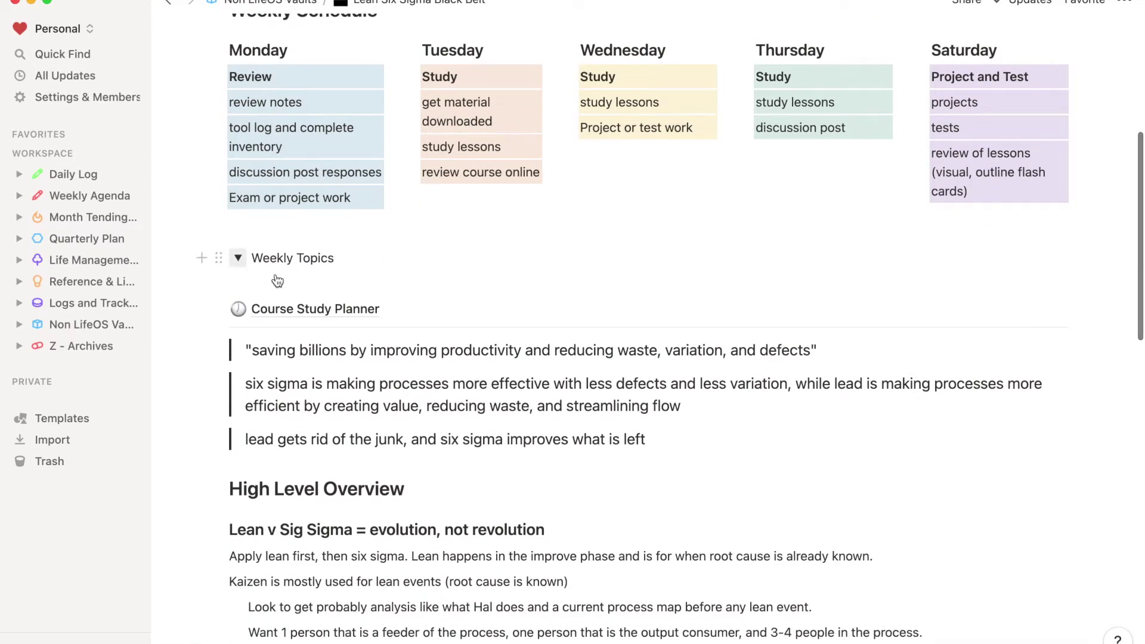
click(238, 258)
scroll(232, 226, down, 3)
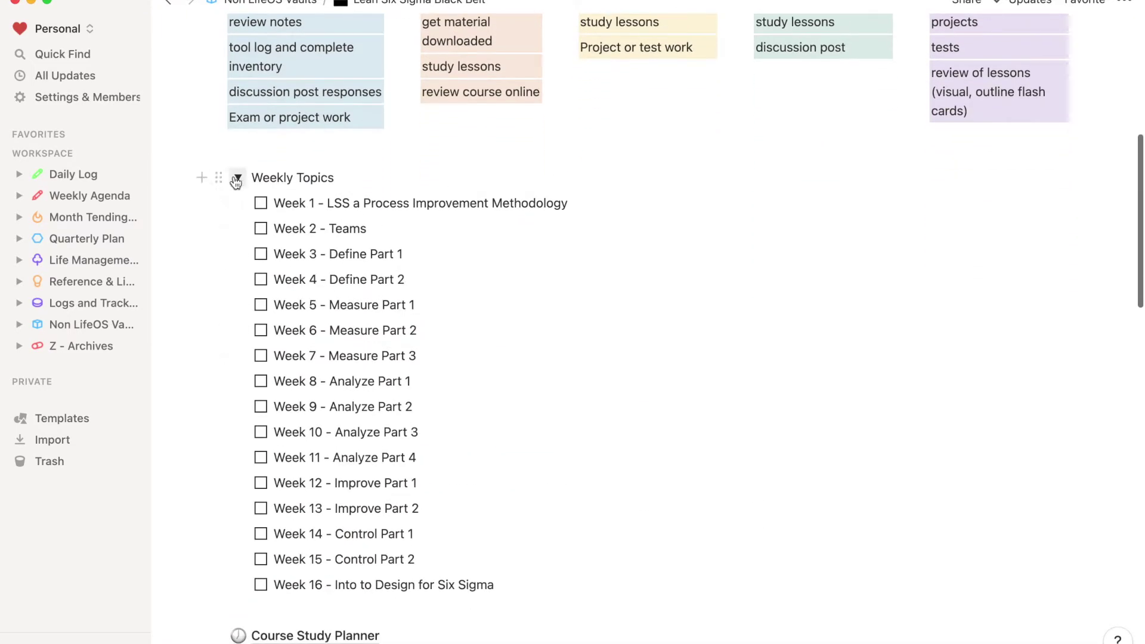
click(236, 179)
scroll(297, 342, down, 8)
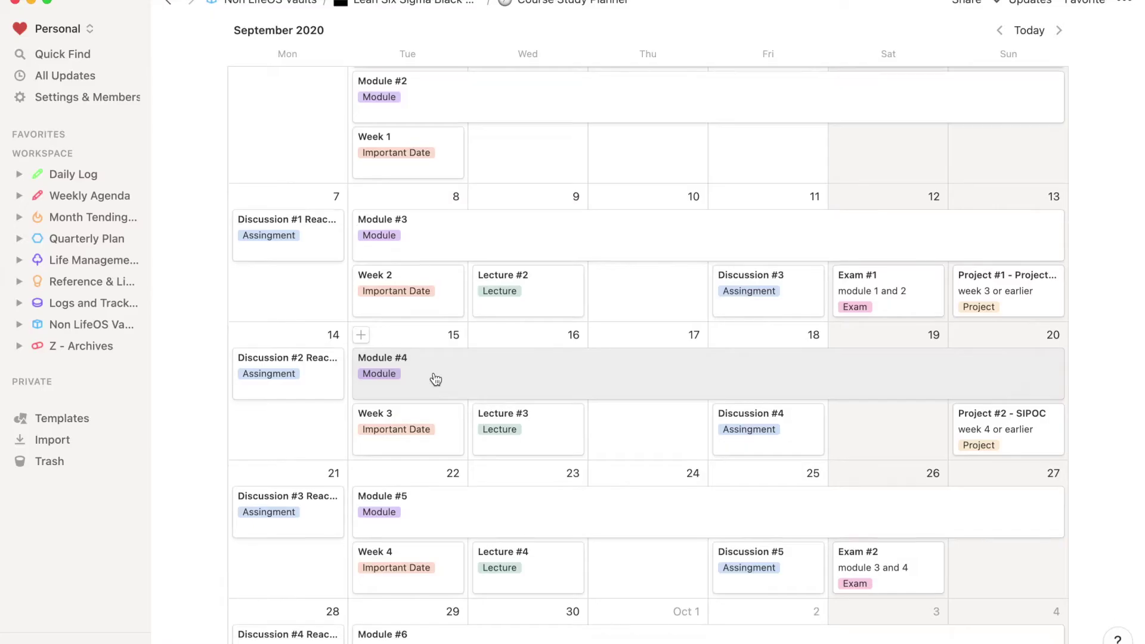
scroll(435, 378, down, 2)
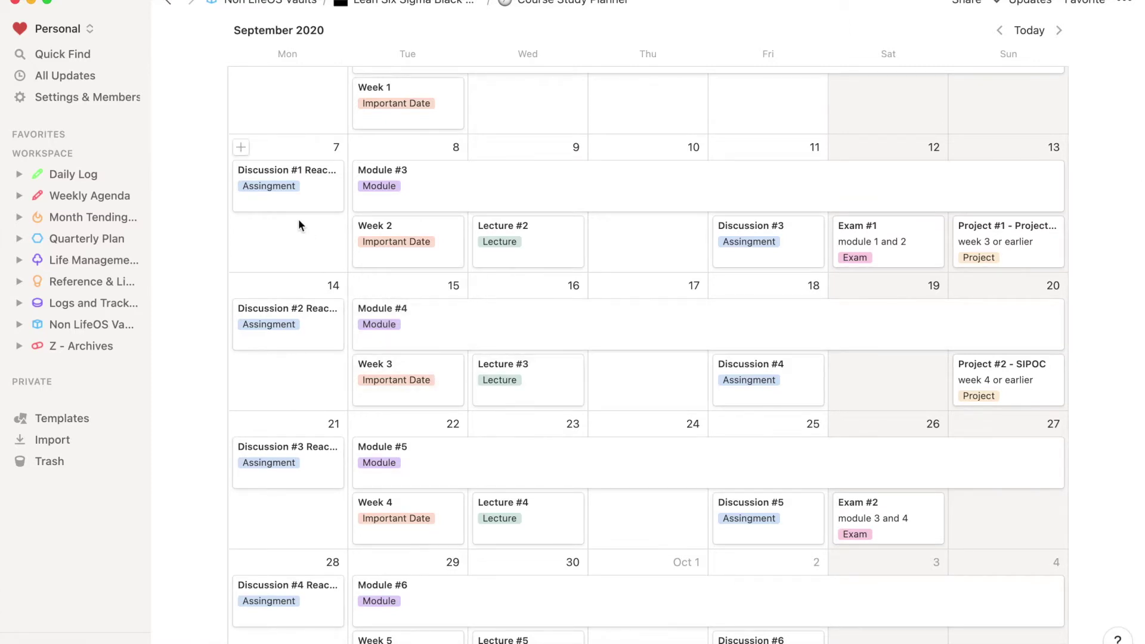
Switch the Course Study Planner from its Do Date calendar to Table view.
scroll(299, 224, up, 10)
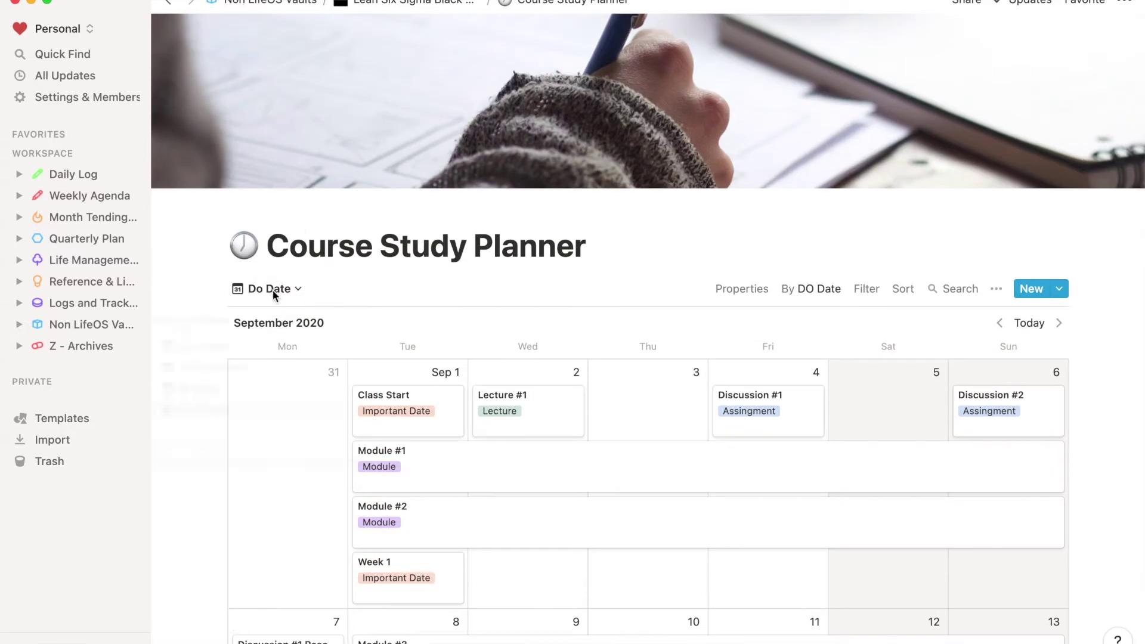
click(273, 290)
click(231, 416)
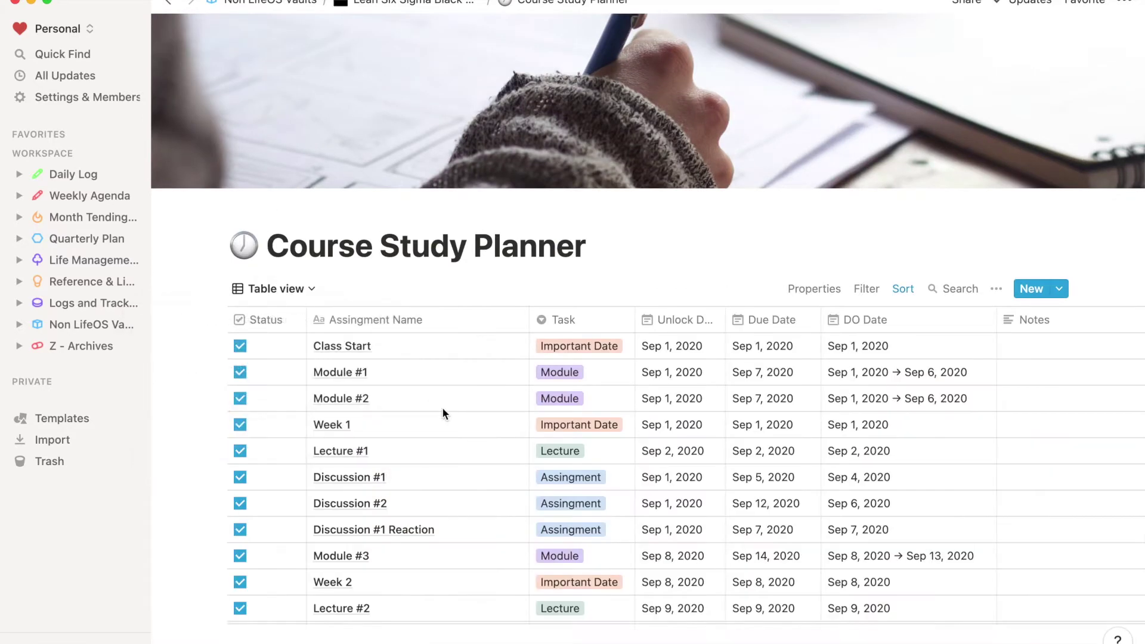
scroll(442, 407, down, 5)
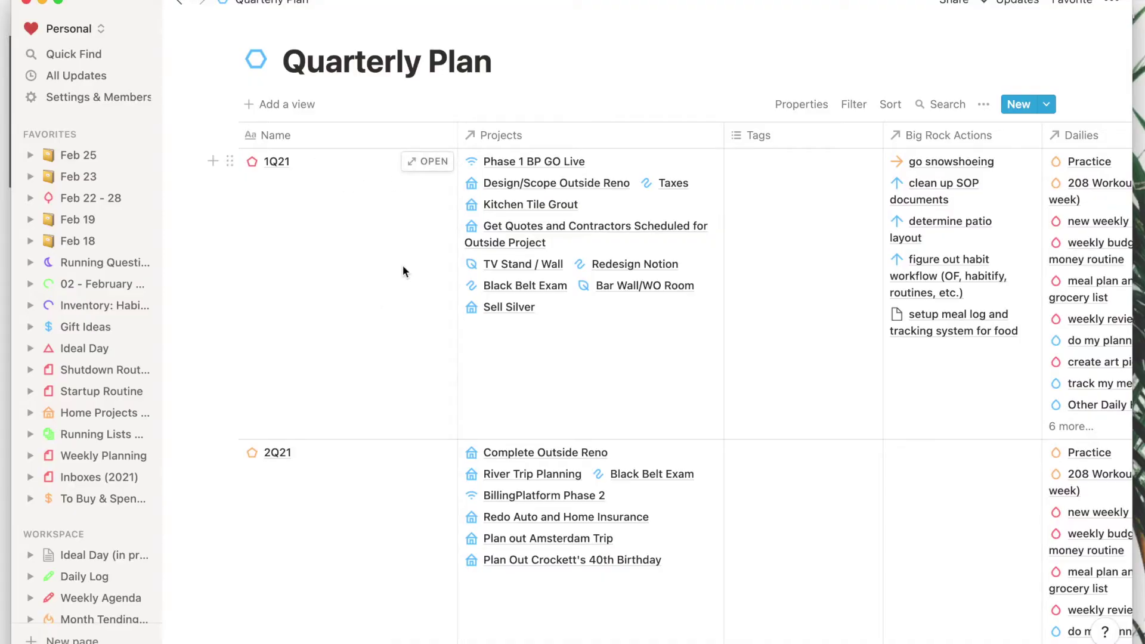
Scroll across the columns of the Quarterly Plan table.
scroll(403, 272, right, 10)
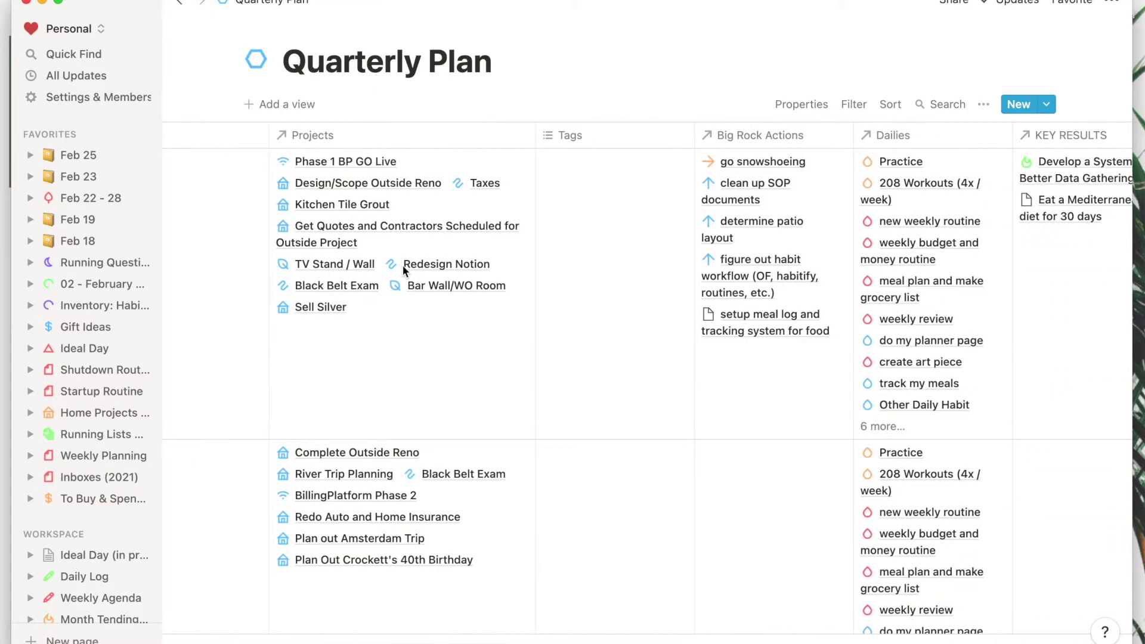
scroll(402, 272, right, 12)
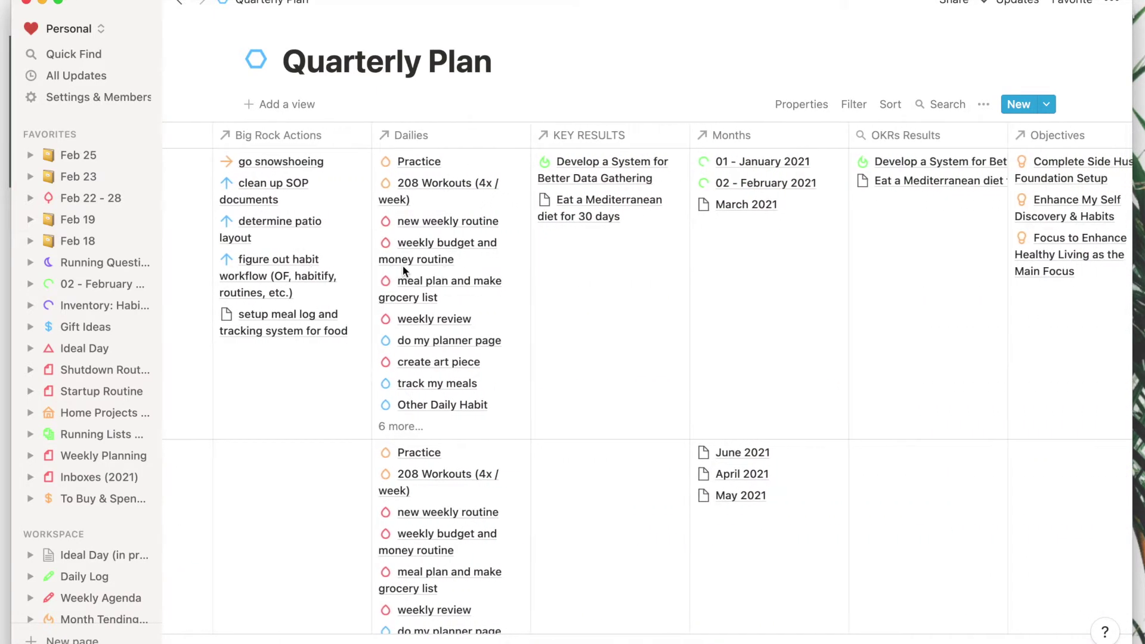
scroll(402, 271, right, 8)
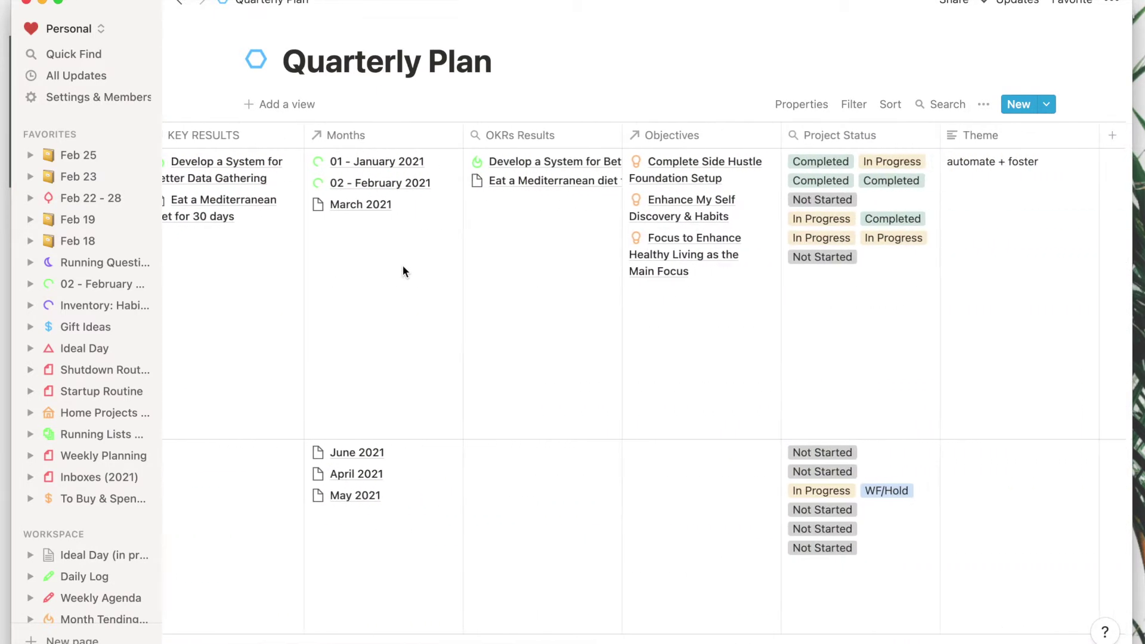
scroll(402, 265, left, 20)
Preview the 1Q21 quarter page and scroll through its contents.
click(435, 159)
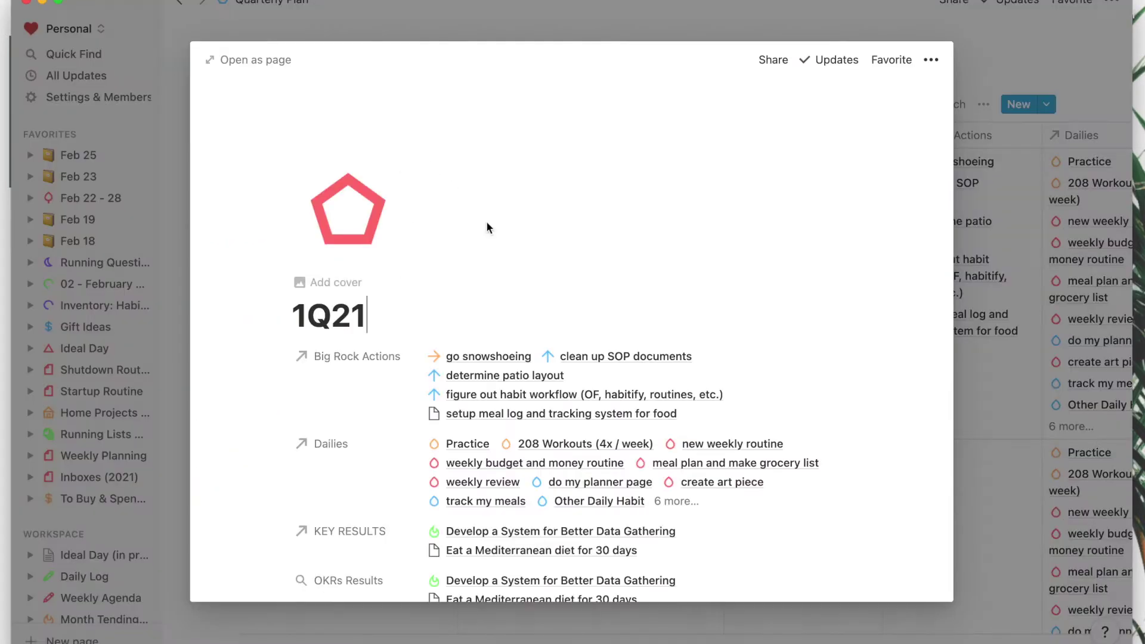
scroll(510, 284, down, 5)
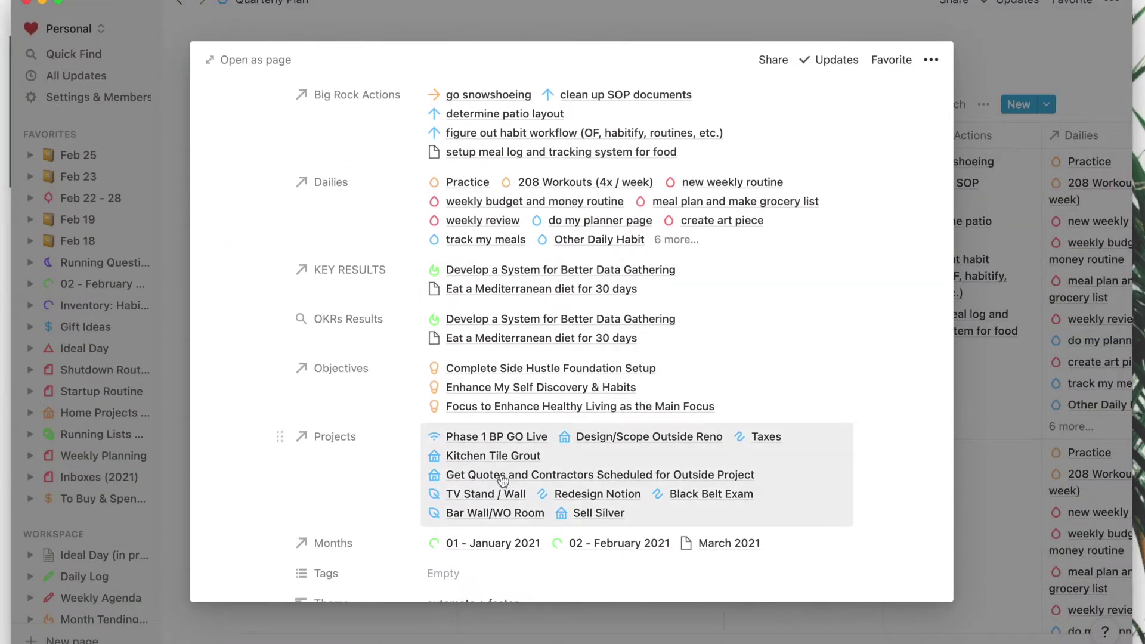
scroll(504, 482, down, 4)
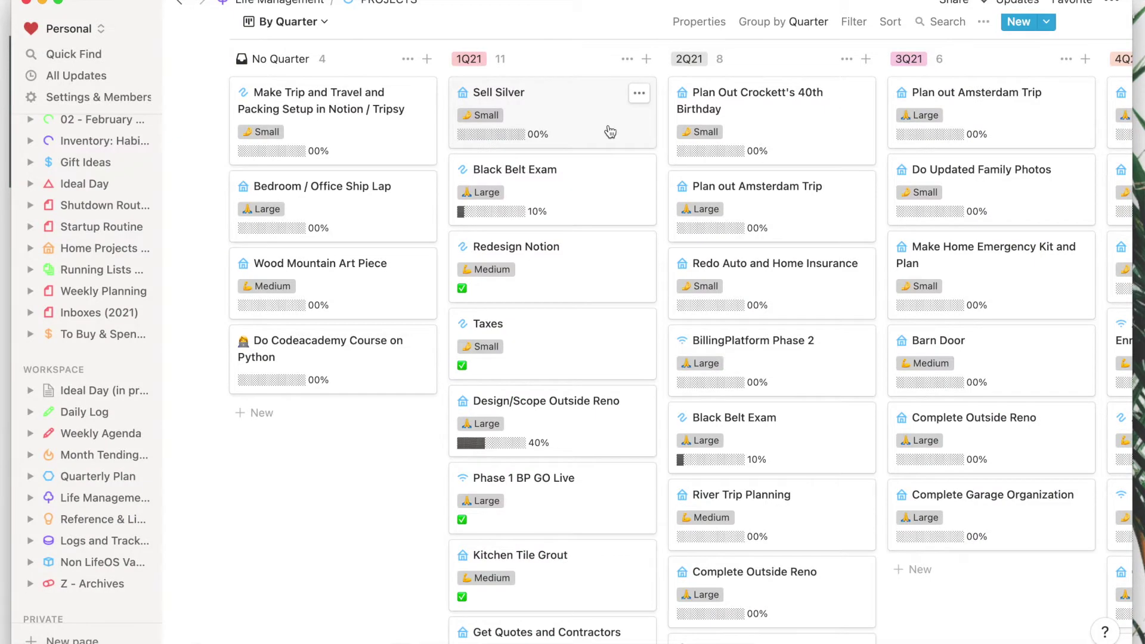
scroll(609, 131, down, 2)
scroll(610, 131, right, 5)
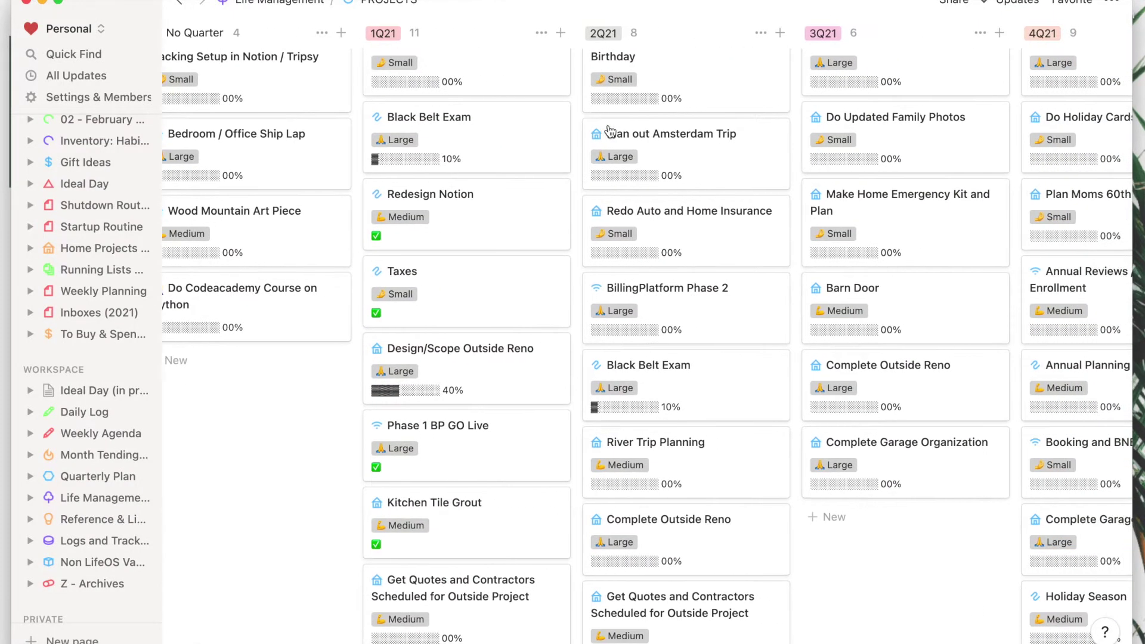
scroll(610, 131, right, 4)
scroll(610, 131, down, 6)
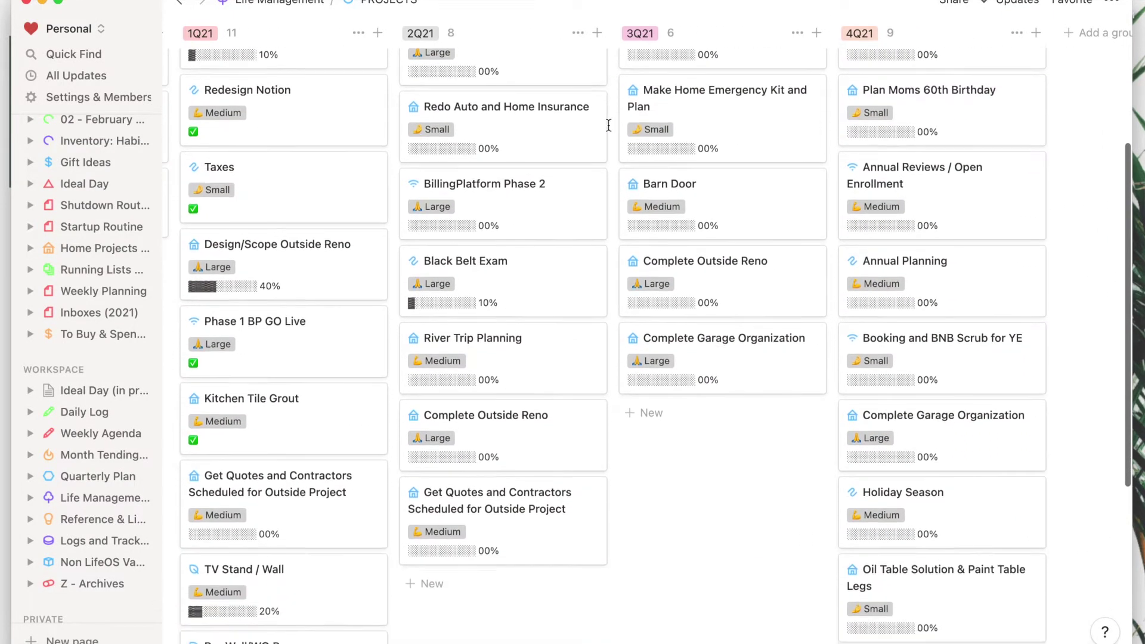
scroll(609, 125, up, 10)
scroll(609, 125, left, 5)
scroll(609, 125, left, 4)
Switch PROJECTS to the This Quarter, by Month board and browse its Jan21–May21 columns.
click(314, 103)
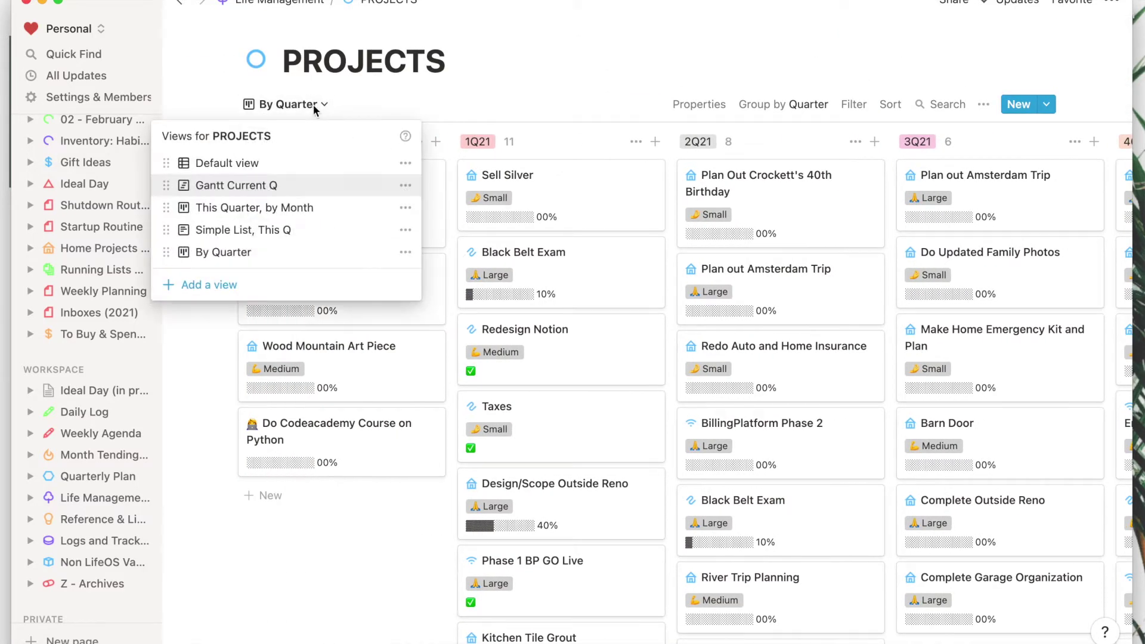
click(282, 205)
scroll(434, 244, right, 8)
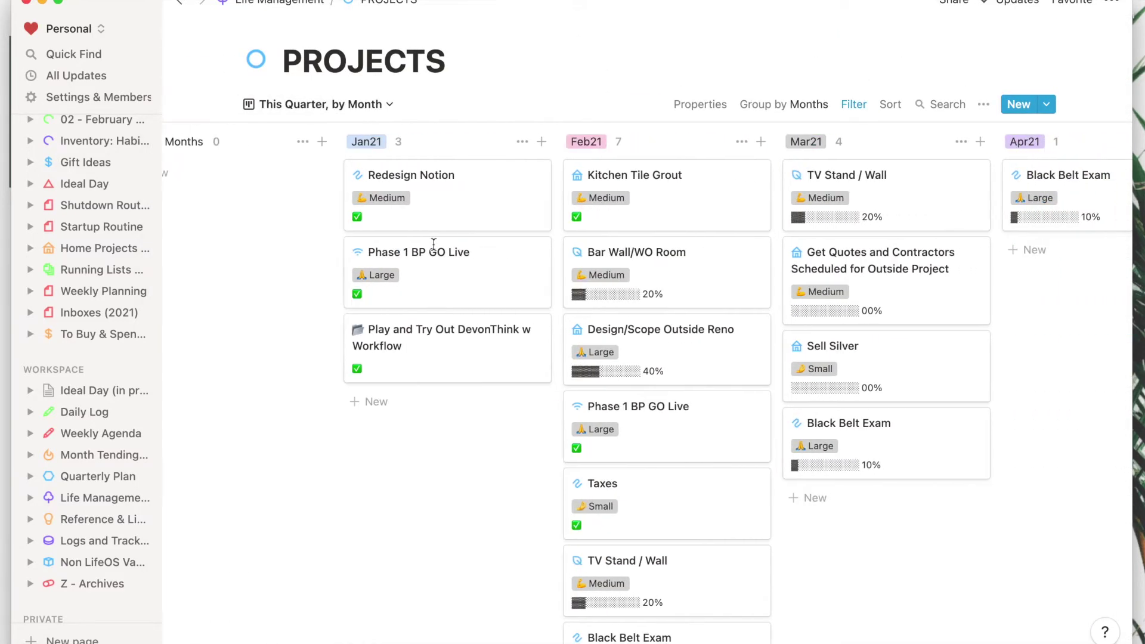
scroll(435, 250, down, 3)
scroll(436, 250, up, 3)
scroll(435, 250, right, 4)
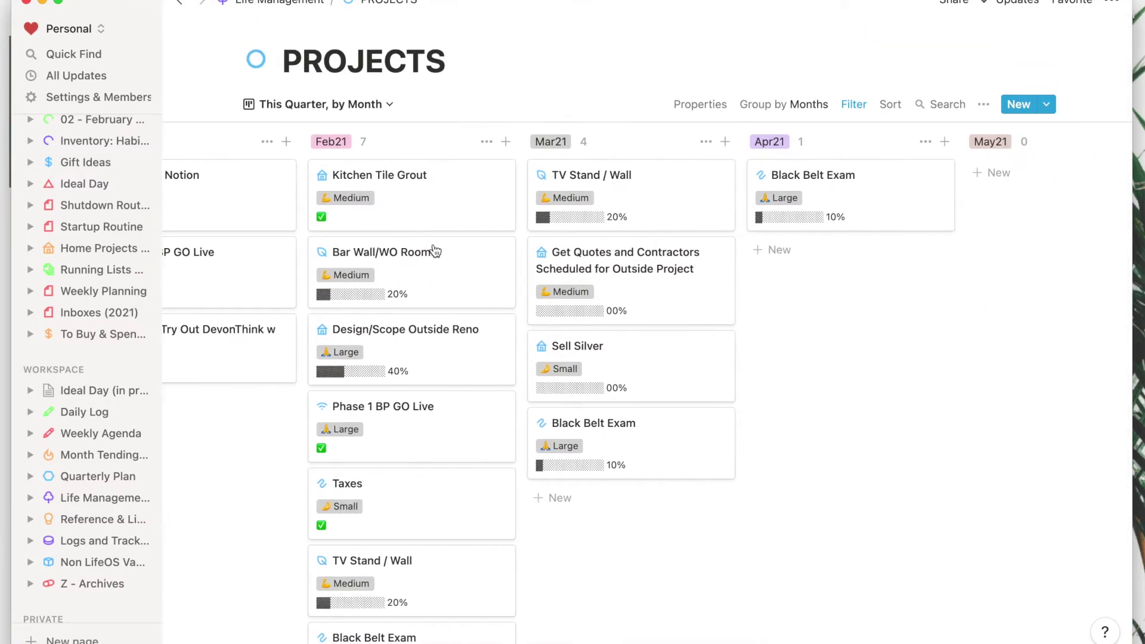
scroll(434, 250, left, 5)
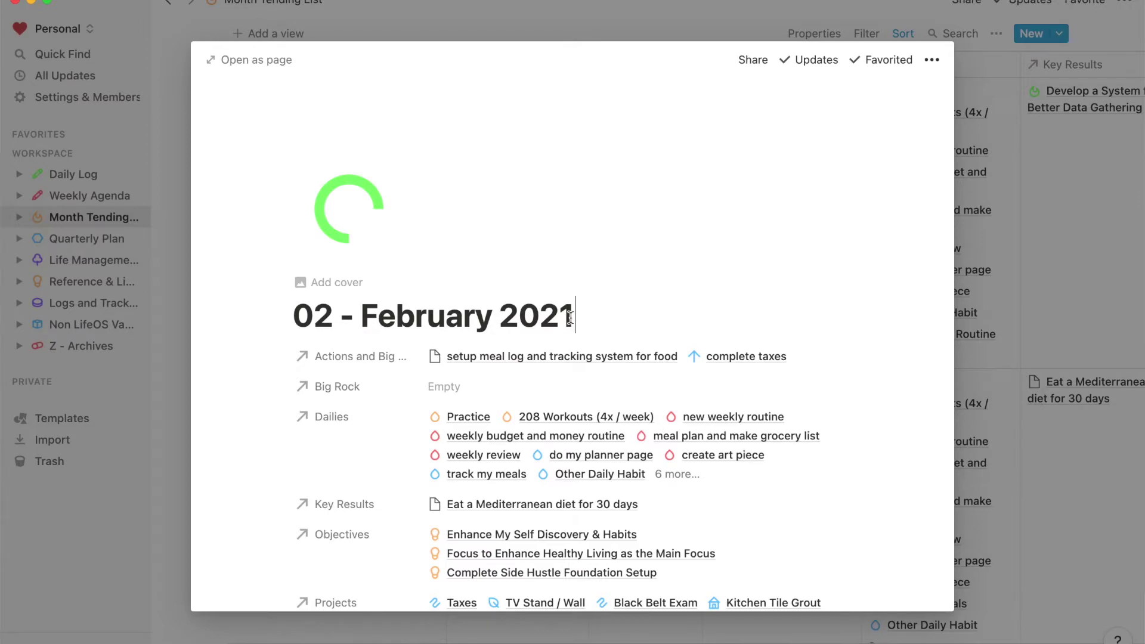
scroll(570, 321, down, 5)
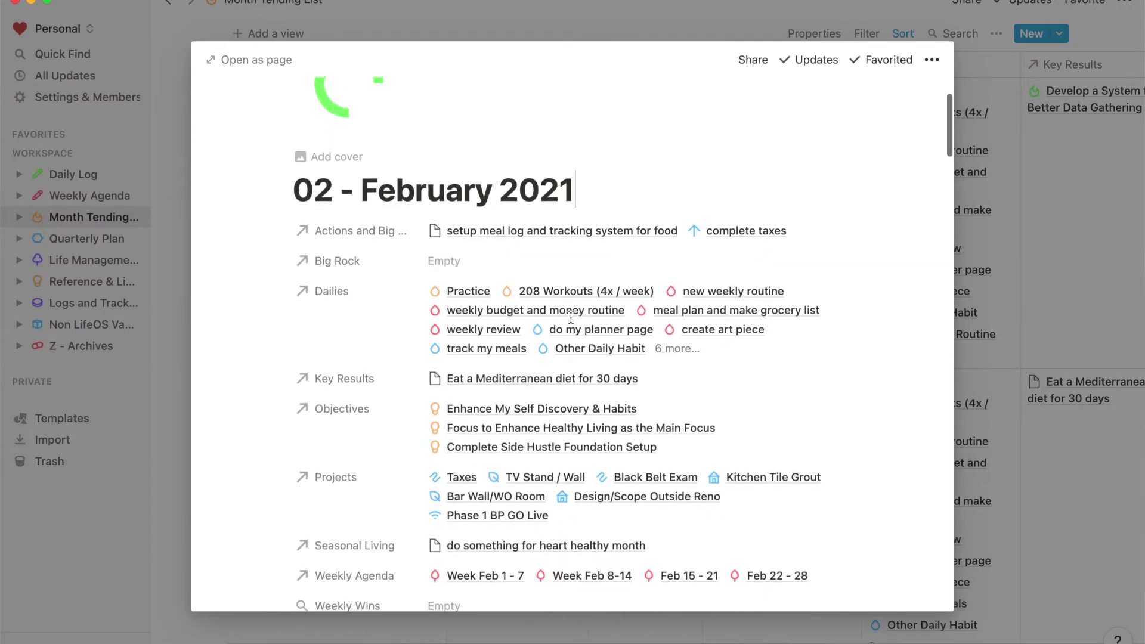
scroll(572, 323, down, 1)
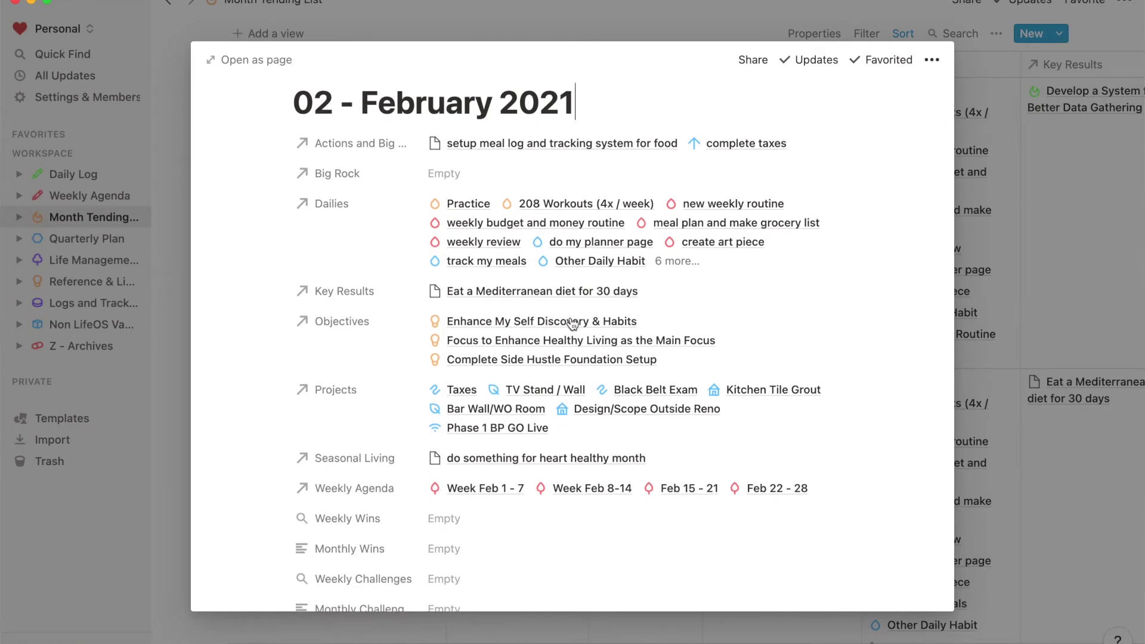
scroll(572, 323, down, 3)
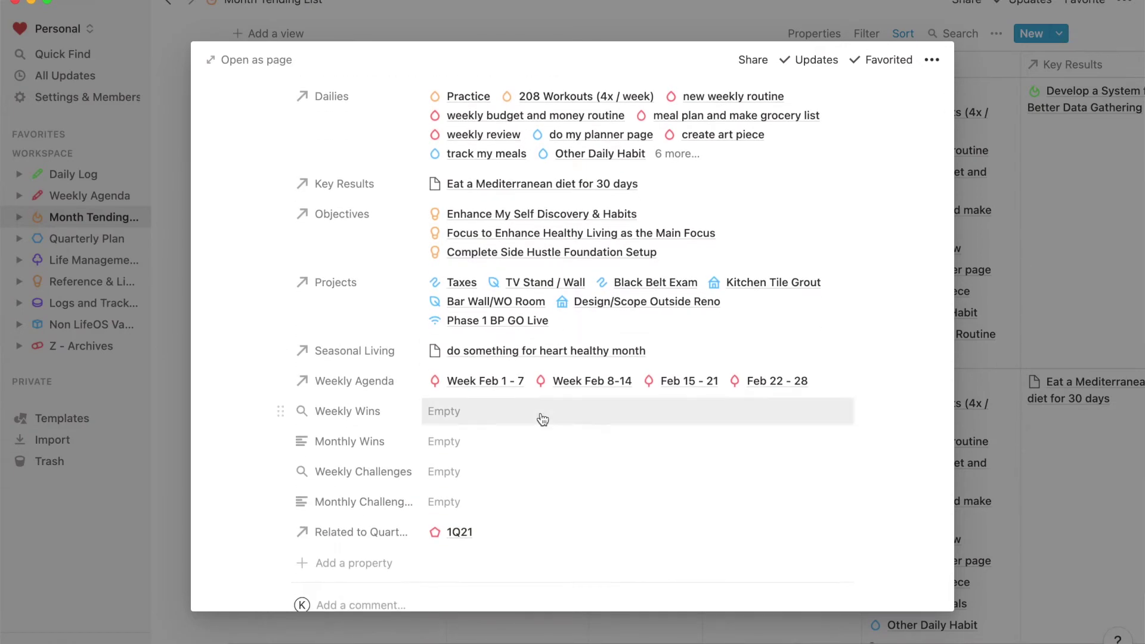
scroll(539, 417, down, 5)
scroll(542, 420, down, 10)
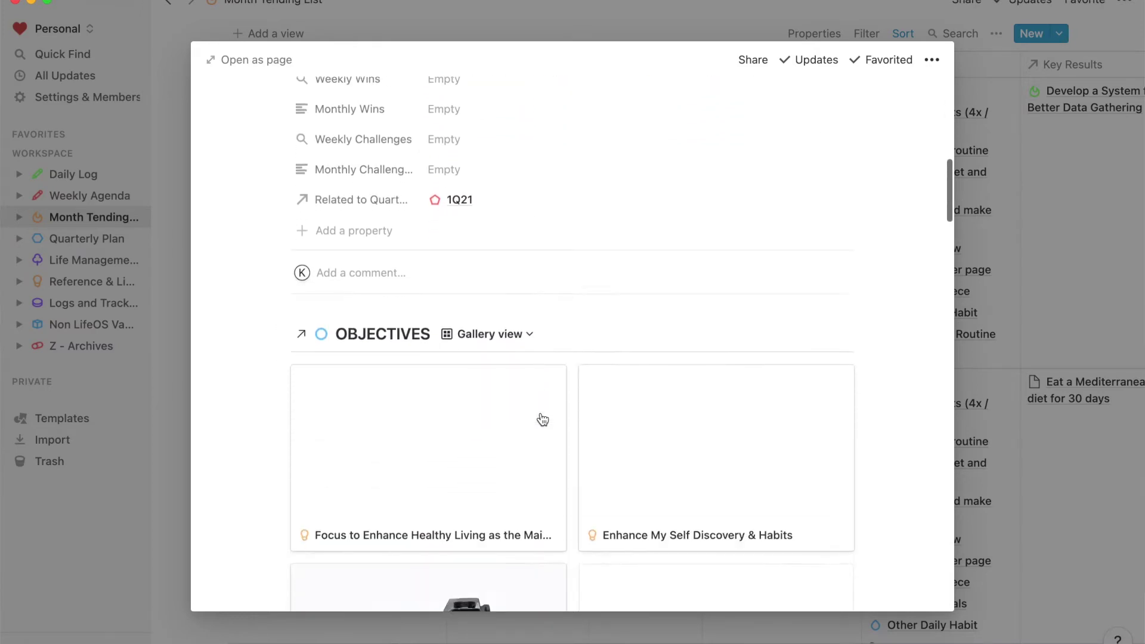
scroll(540, 417, down, 4)
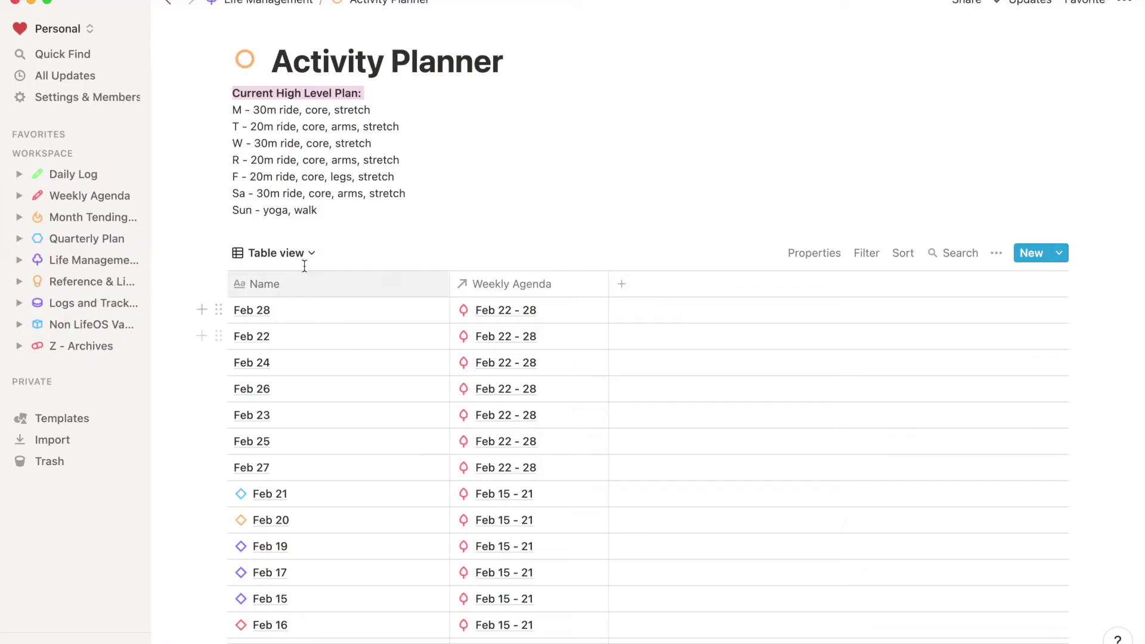
Switch the Activity Planner to Calendar view and scroll through February 2021.
click(298, 260)
click(276, 313)
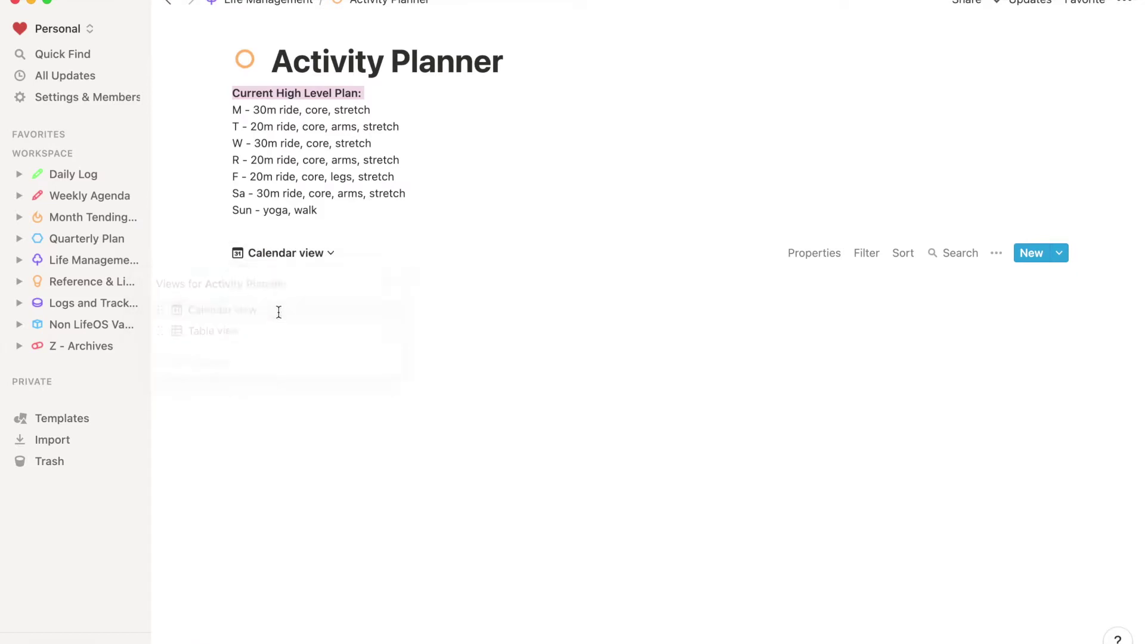
scroll(358, 423, down, 1)
scroll(361, 439, down, 5)
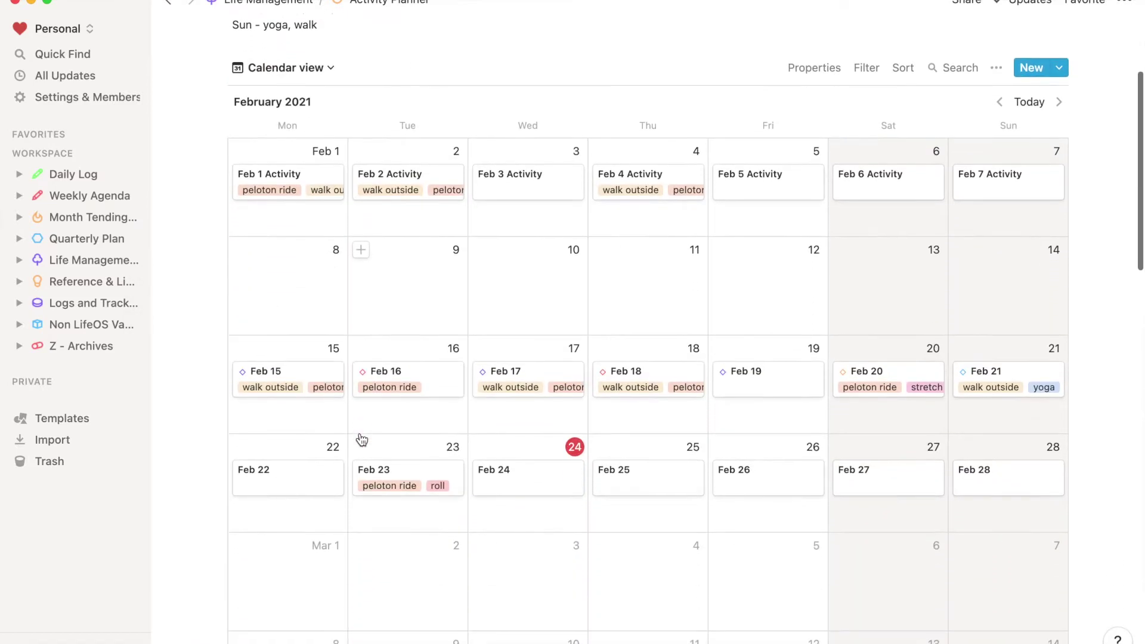
scroll(360, 438, down, 1)
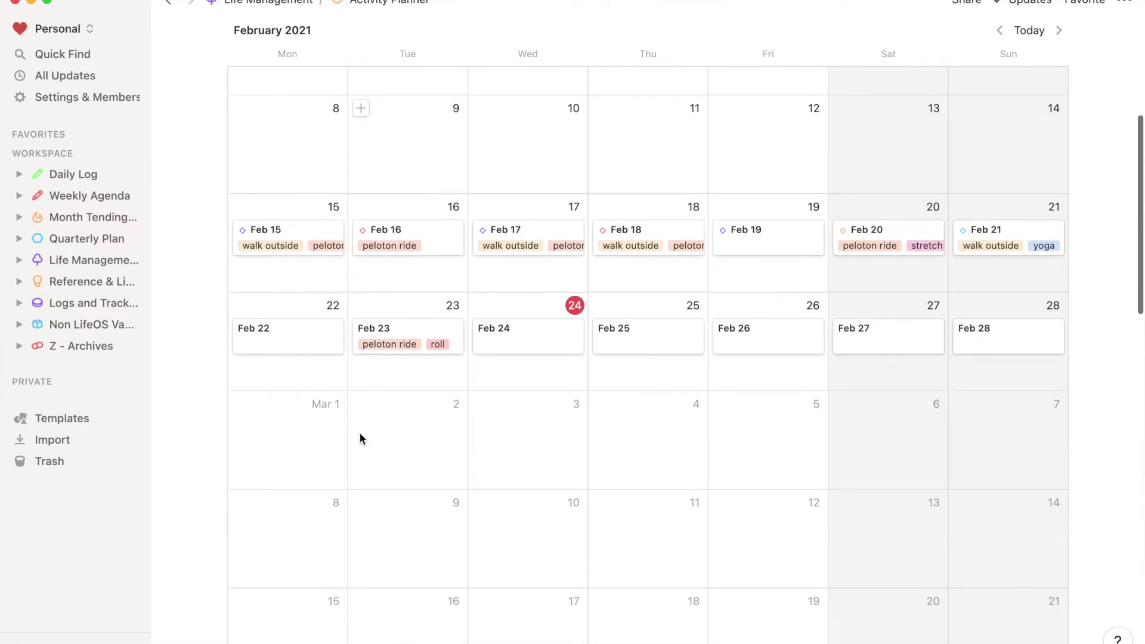
scroll(359, 438, down, 2)
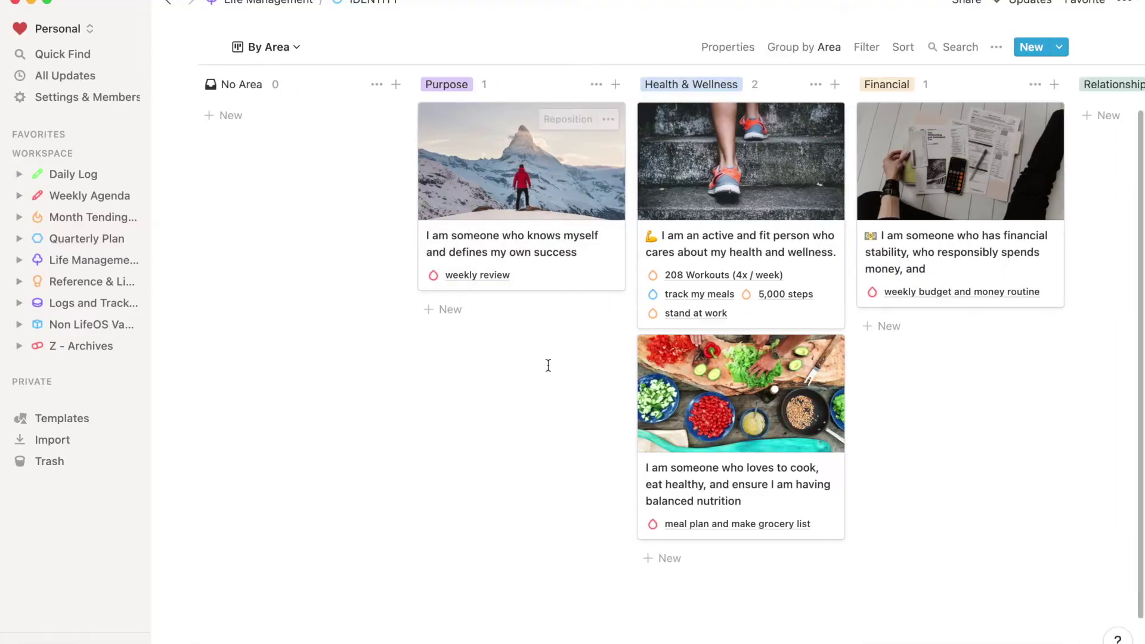
Open the ASPIRATIONAL/LT/LIFE GOALS board and scroll across its columns.
scroll(545, 366, right, 5)
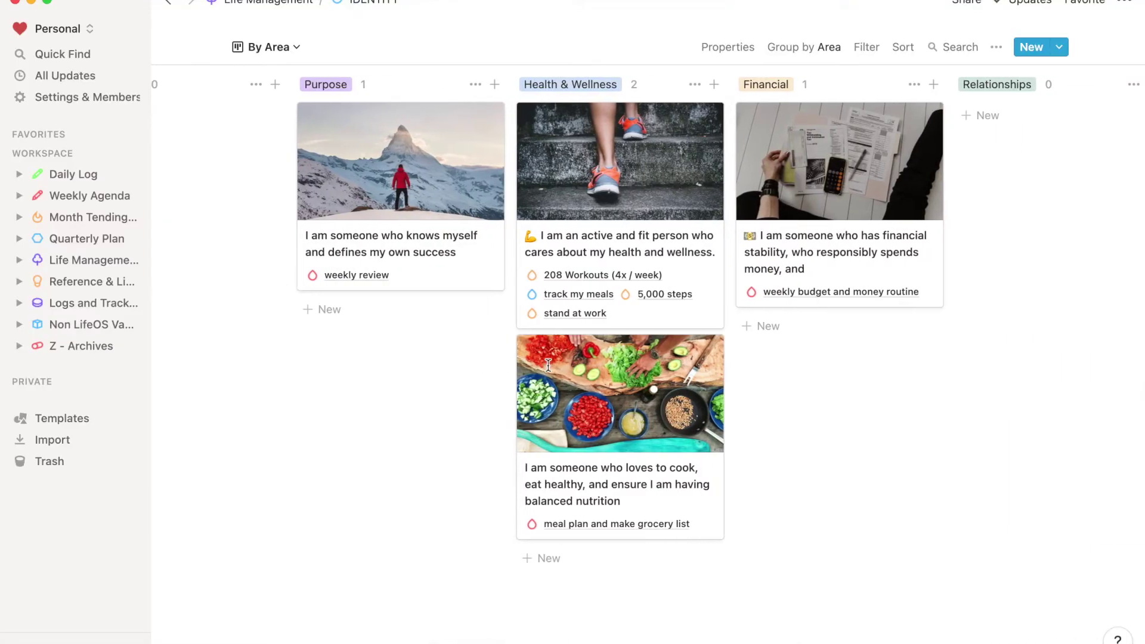
scroll(550, 371, right, 6)
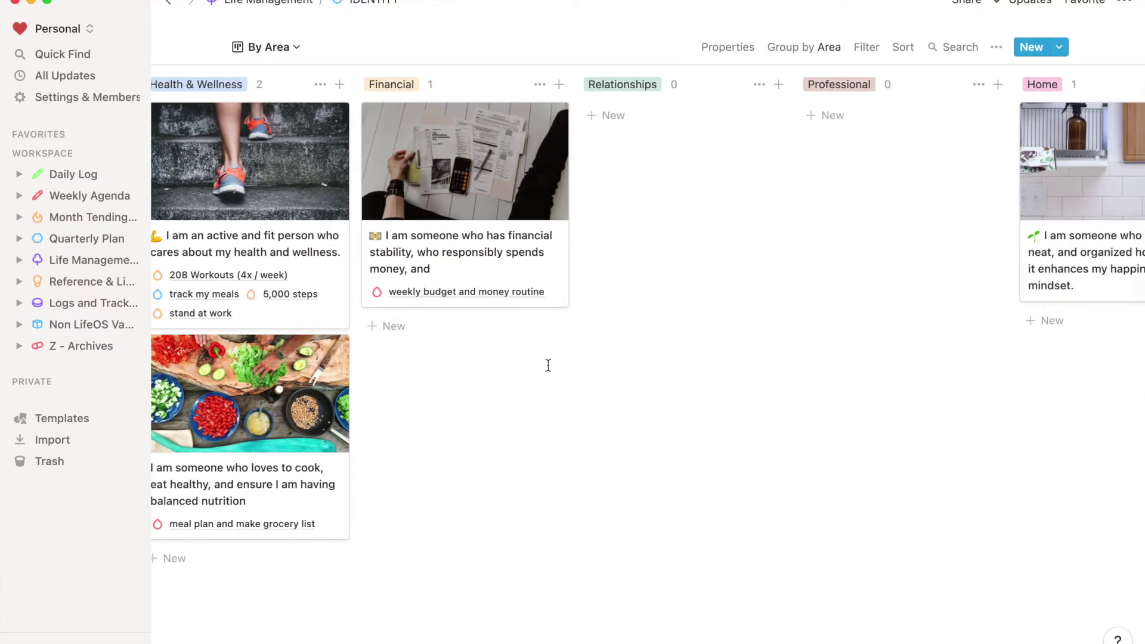
scroll(548, 365, right, 3)
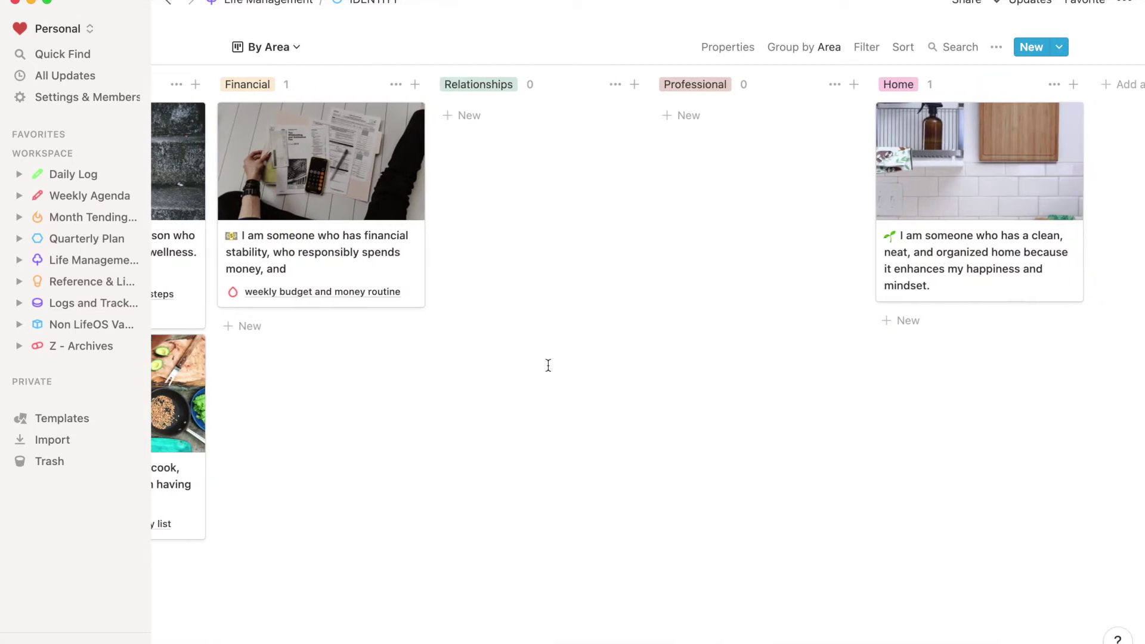
click(63, 267)
scroll(622, 246, right, 4)
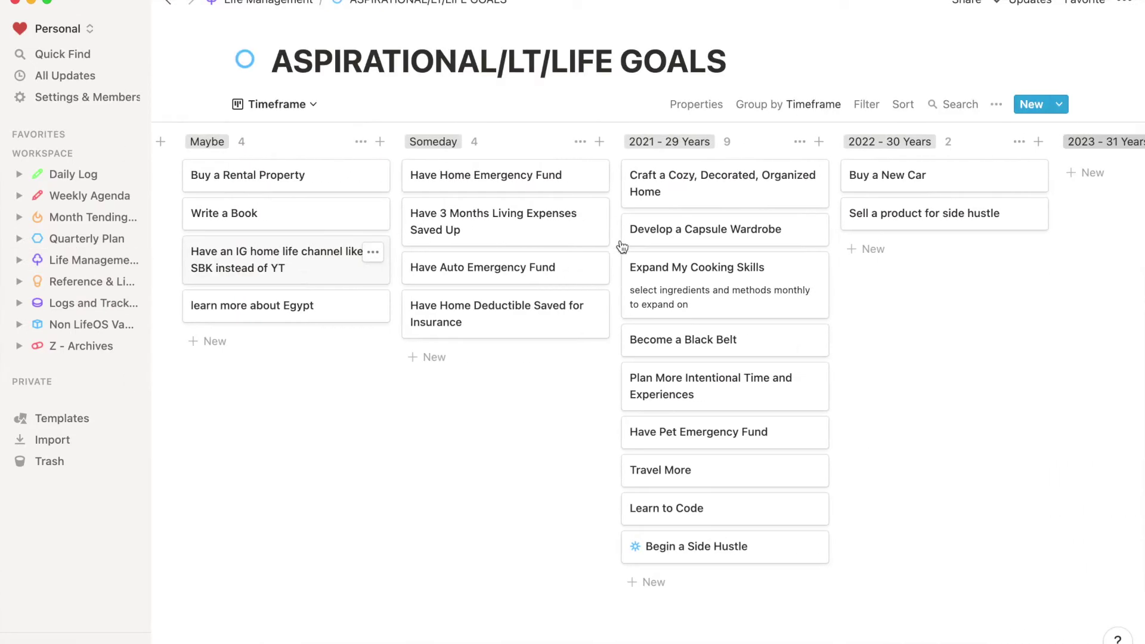
scroll(622, 246, right, 4)
scroll(621, 246, right, 8)
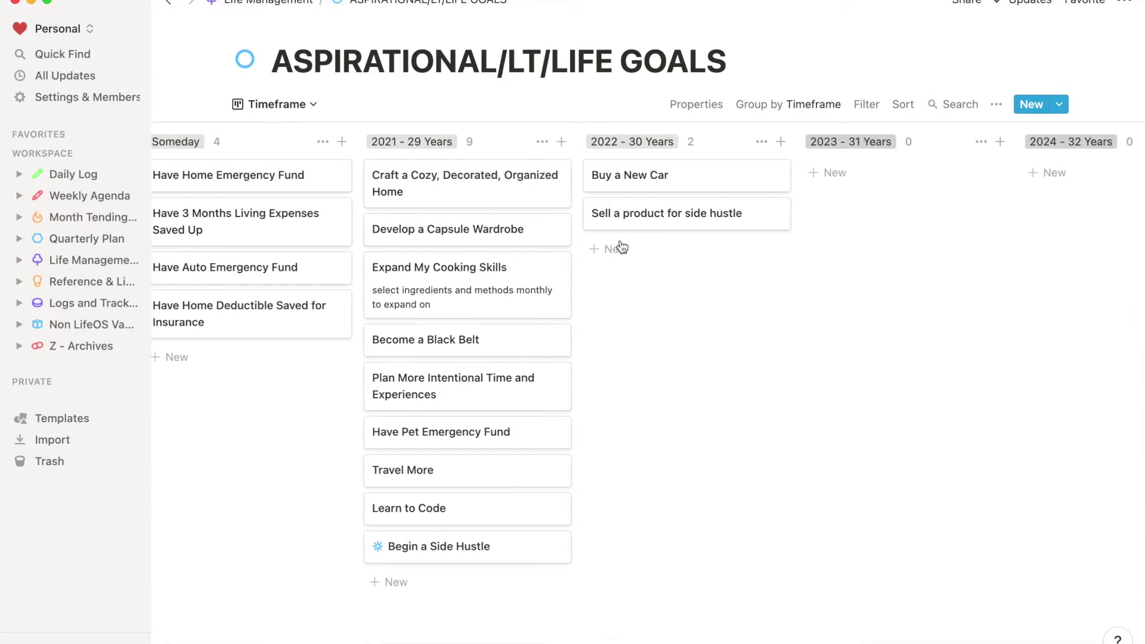
scroll(620, 240, right, 8)
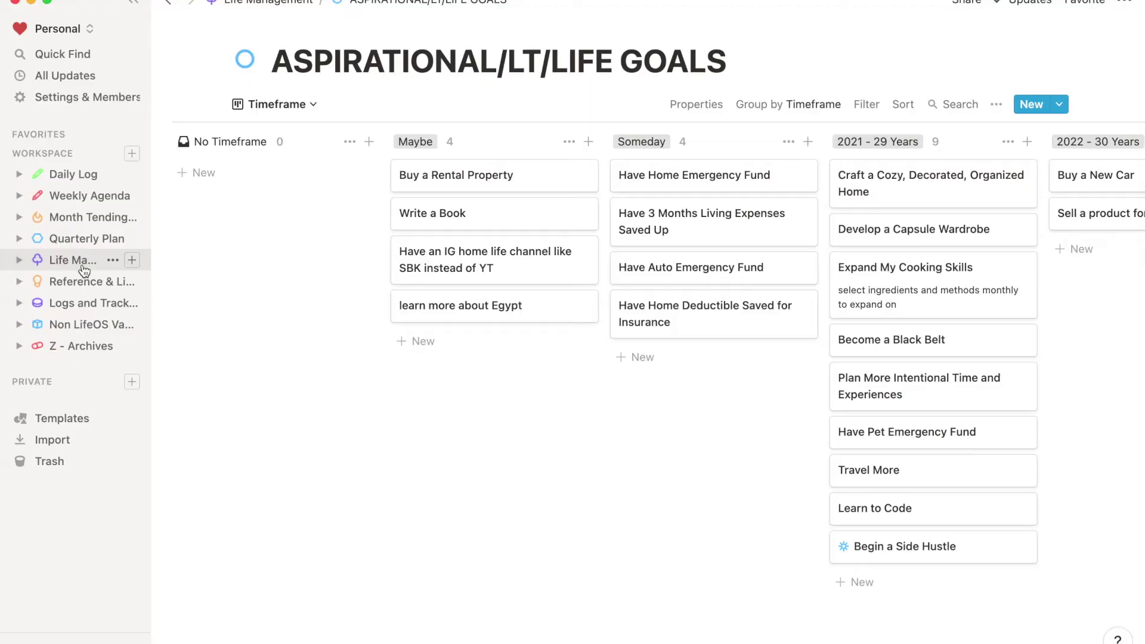
Go to Life Management and follow the Core Self link in its Life OS section.
click(84, 263)
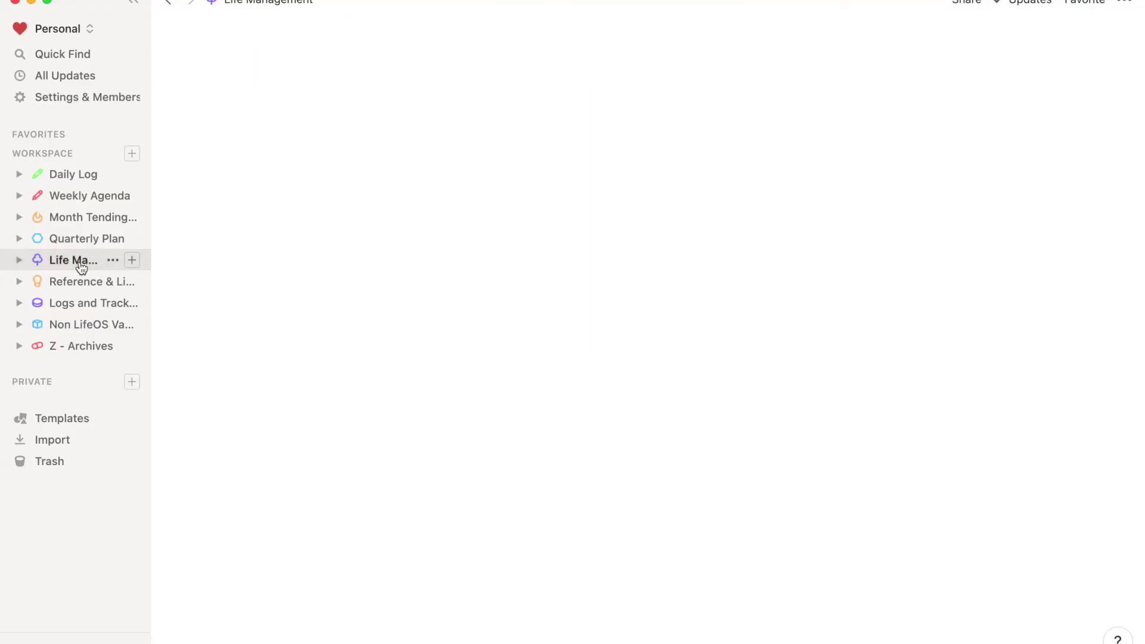
scroll(393, 364, down, 3)
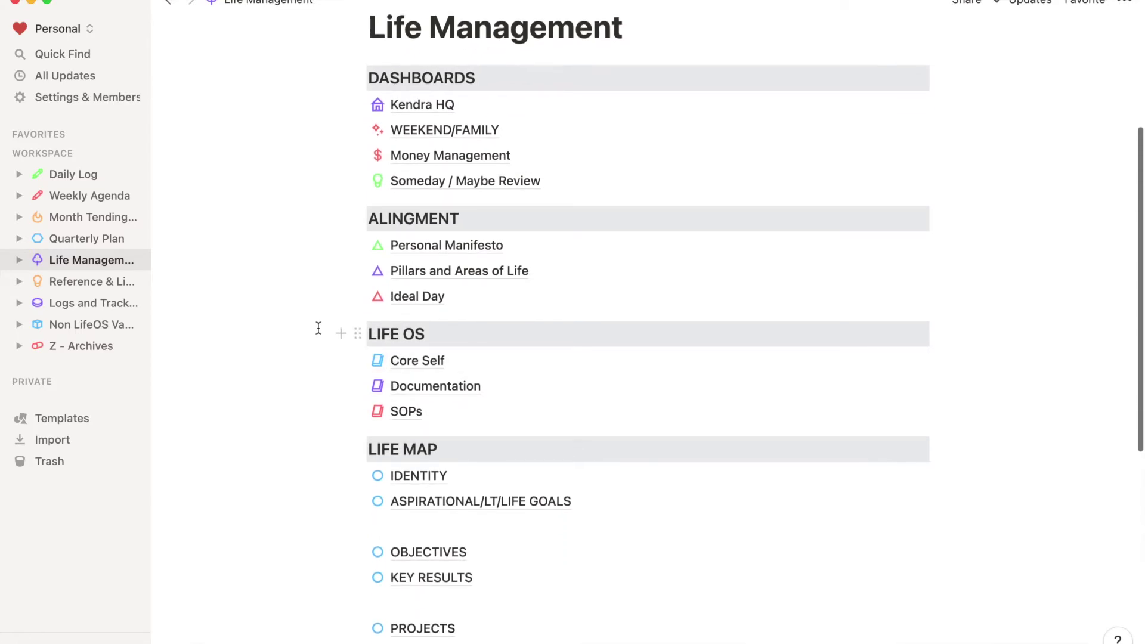
click(421, 361)
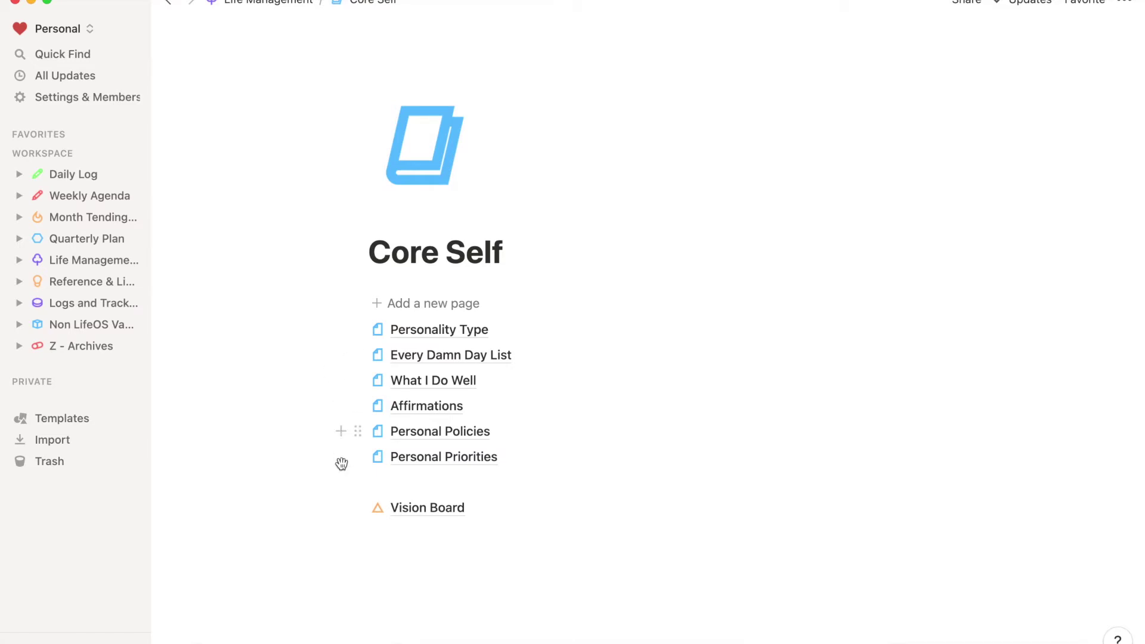
Return from Core Self to Life Management and open the Pillars and Areas of Life page.
scroll(373, 539, down, 1)
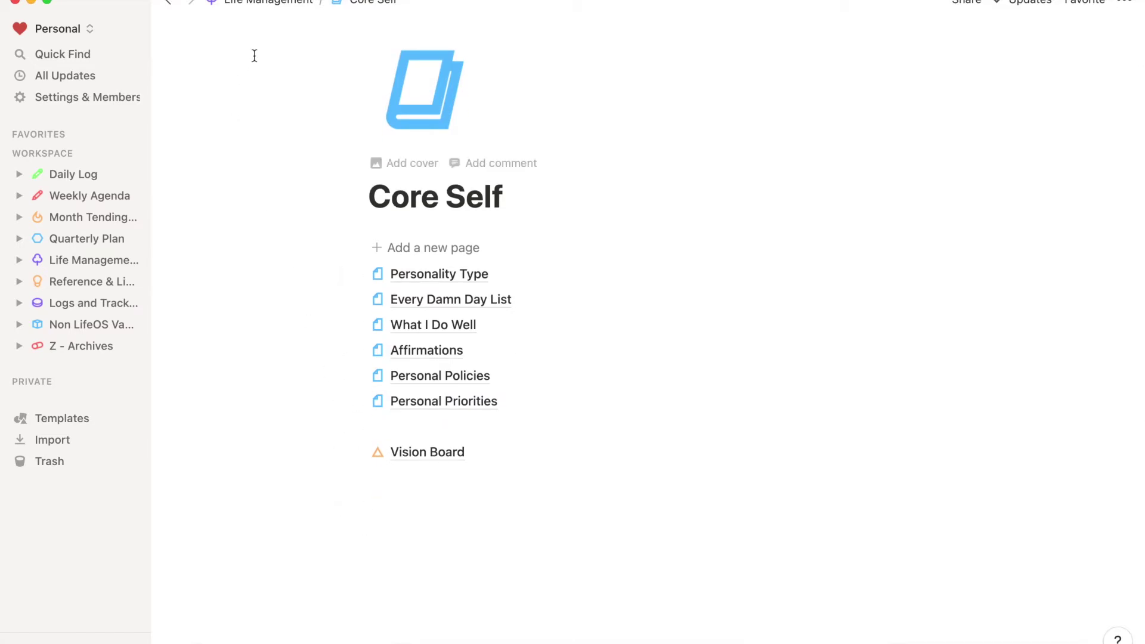
click(274, 6)
scroll(358, 239, down, 2)
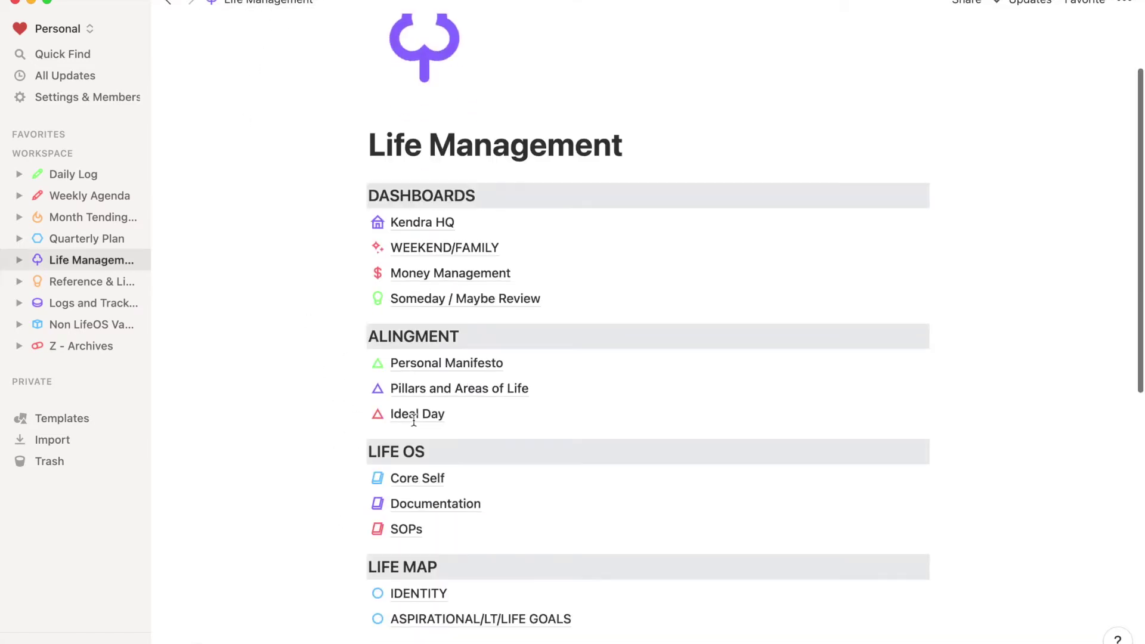
click(417, 381)
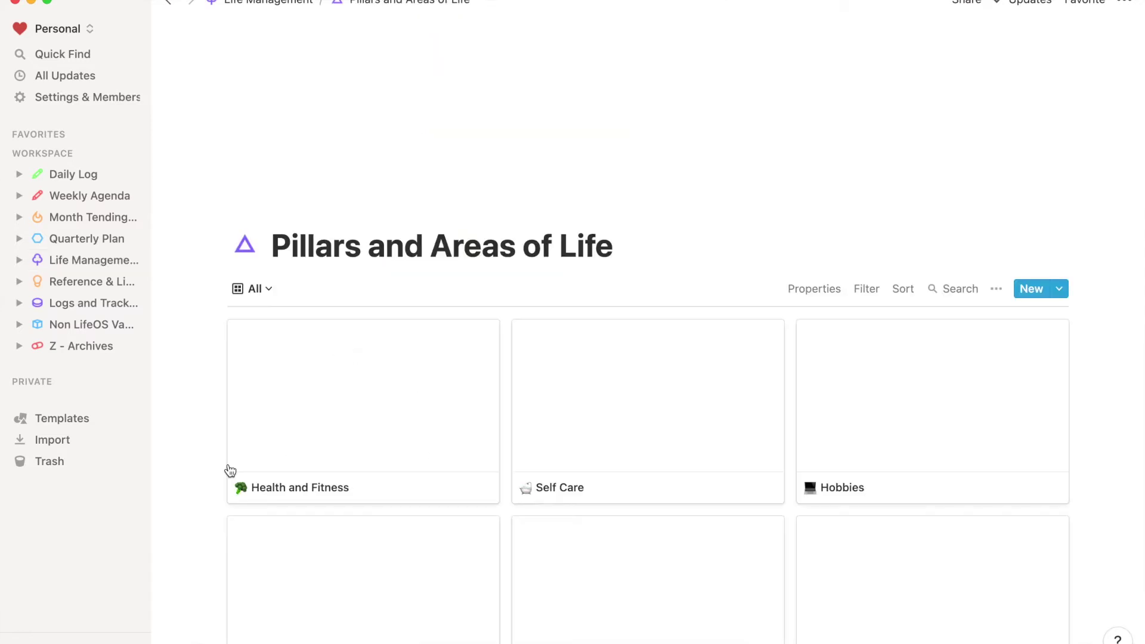
Scroll the Pillars and Areas of Life gallery, then return to Life Management and open SOPs.
scroll(193, 464, down, 7)
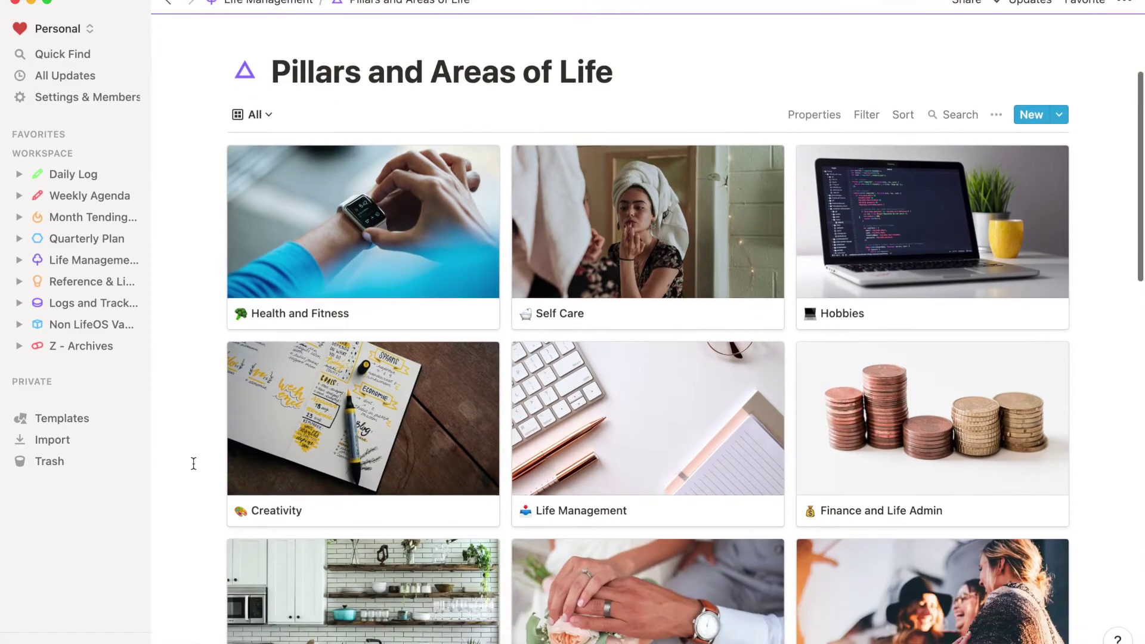
scroll(193, 463, down, 8)
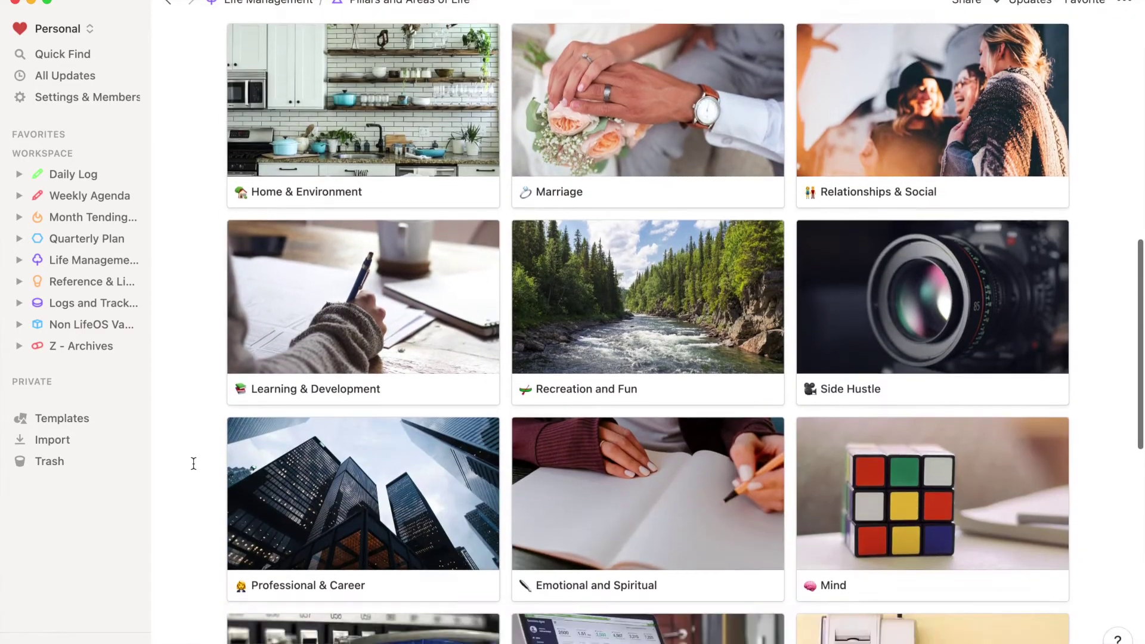
scroll(193, 463, down, 5)
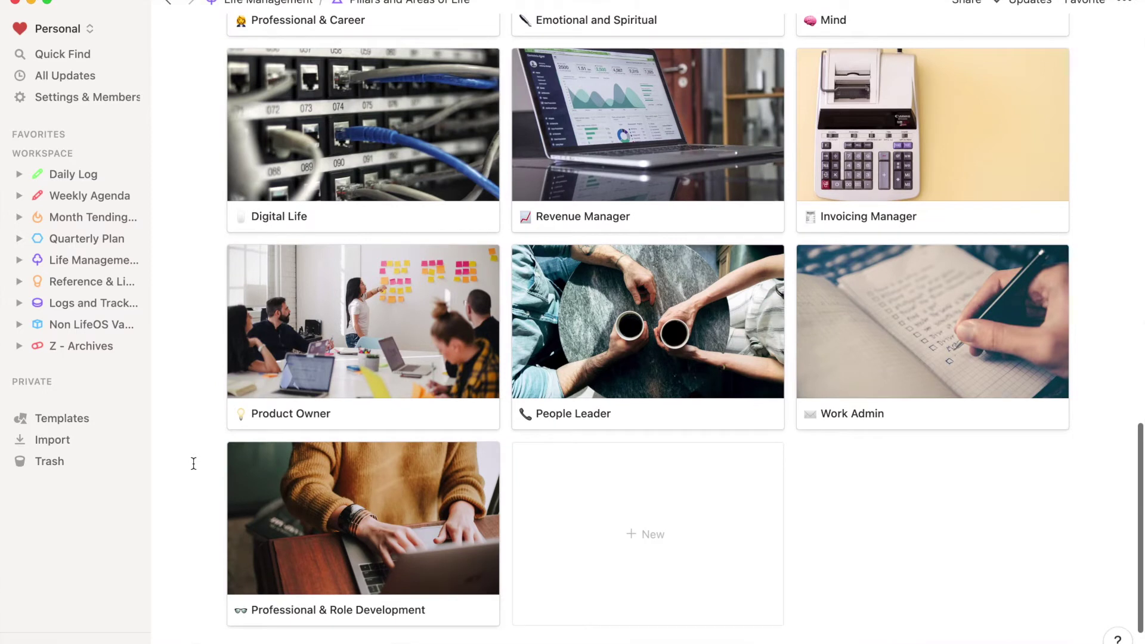
click(60, 260)
scroll(377, 437, down, 3)
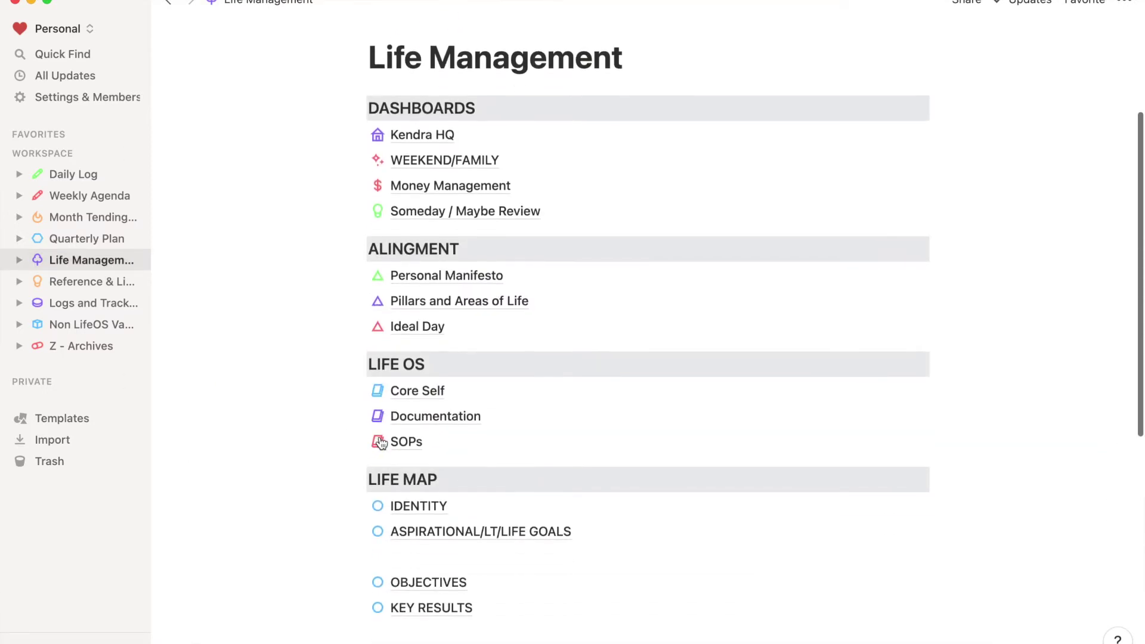
click(406, 439)
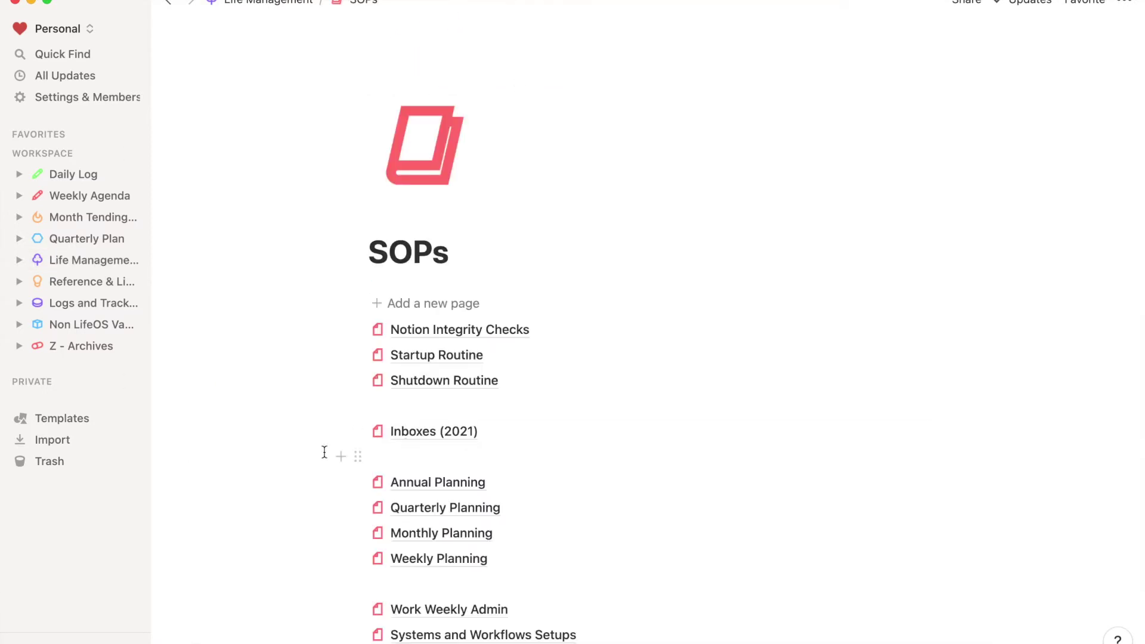
scroll(324, 452, down, 3)
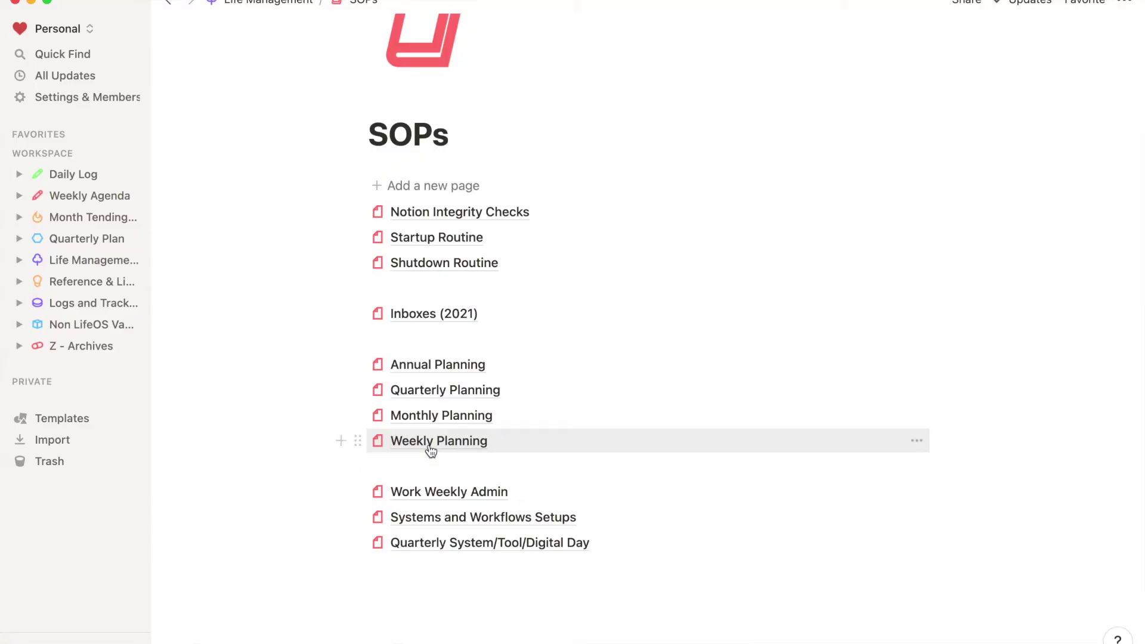
Open Weekly Planning, check off complete money reset, and expand then collapse the tag roll Steps.
click(427, 443)
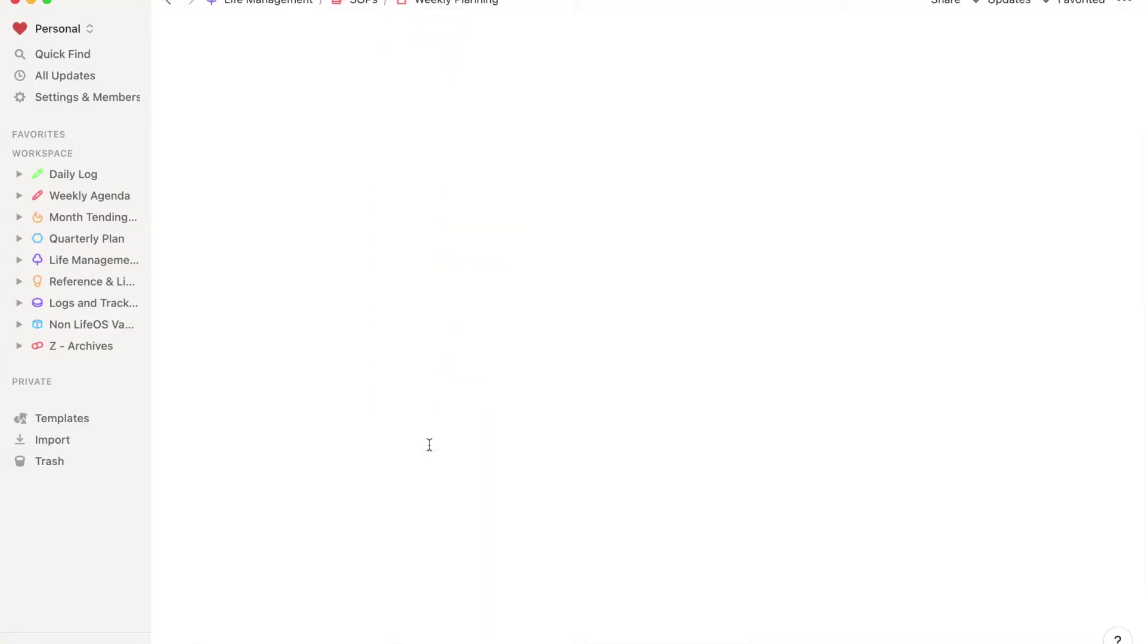
click(234, 455)
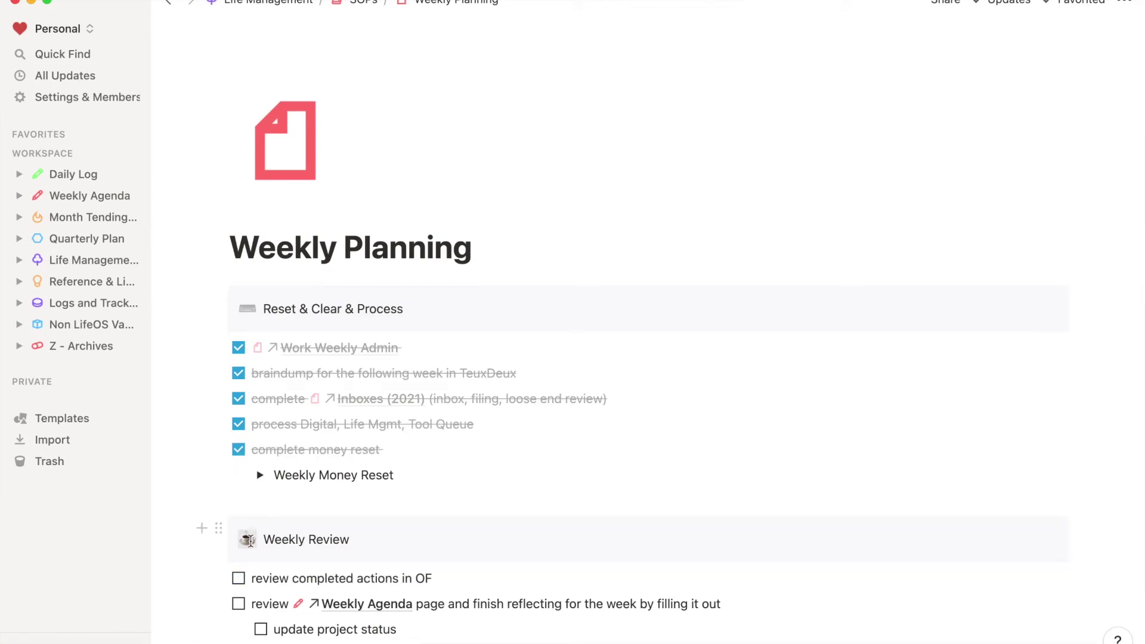
scroll(249, 539, down, 5)
scroll(251, 541, down, 3)
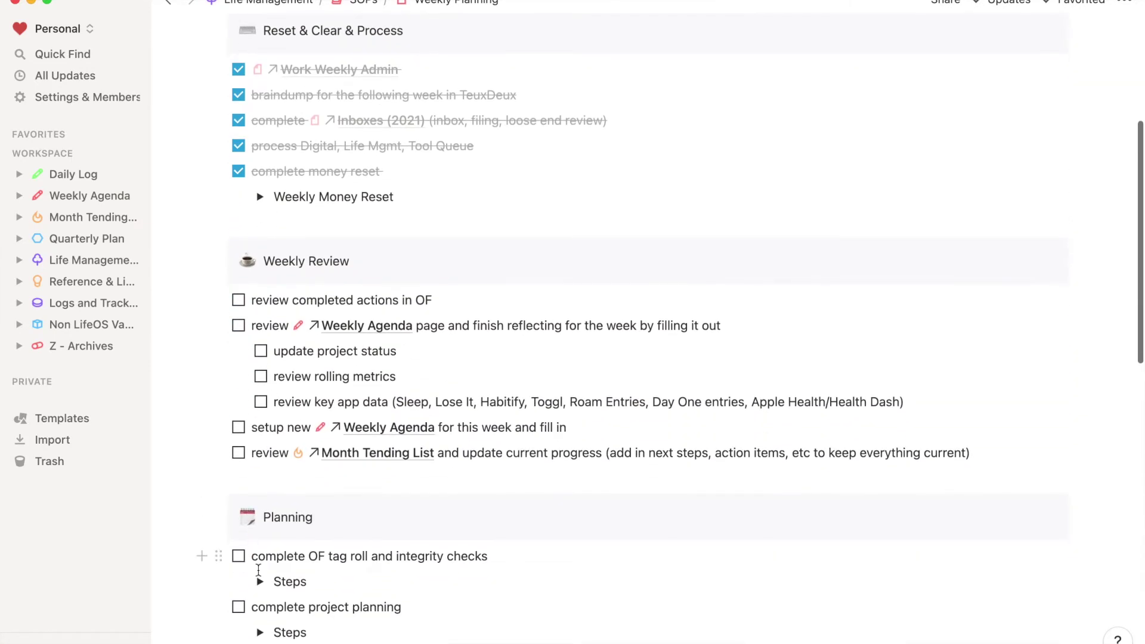
click(260, 582)
scroll(262, 582, down, 4)
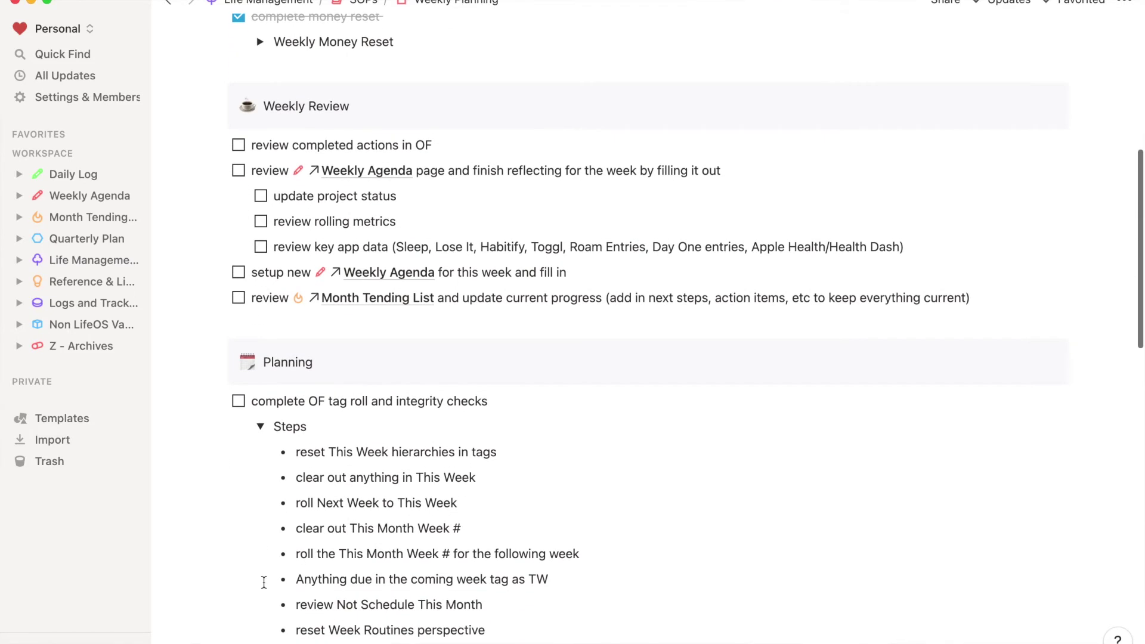
click(260, 426)
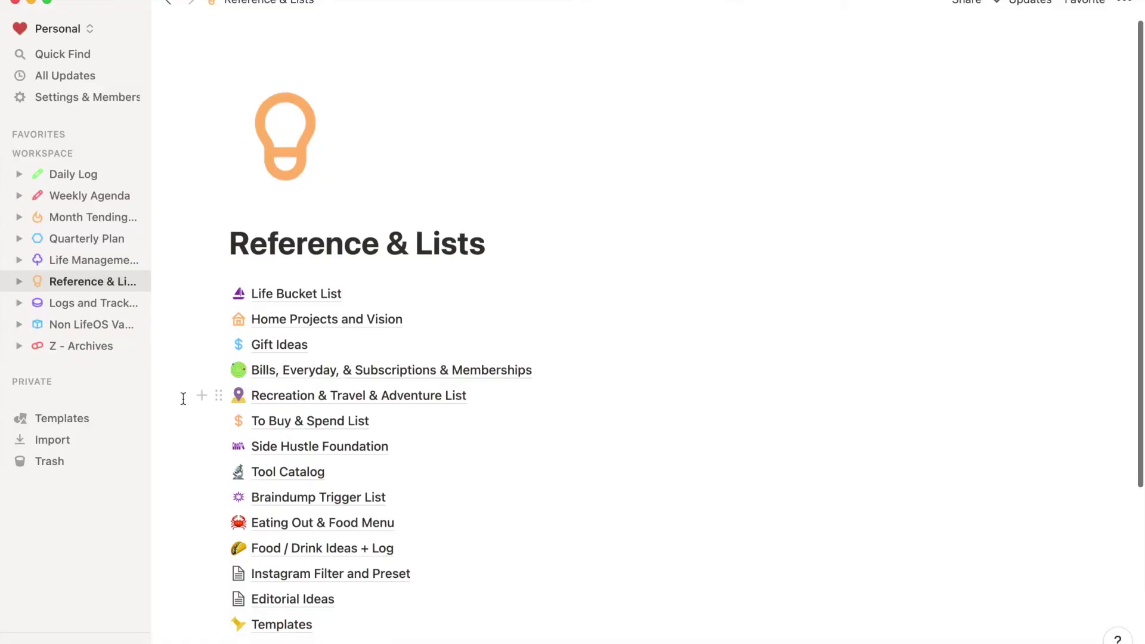
Scroll down the Reference & Lists page to see its lists.
scroll(203, 316, down, 1)
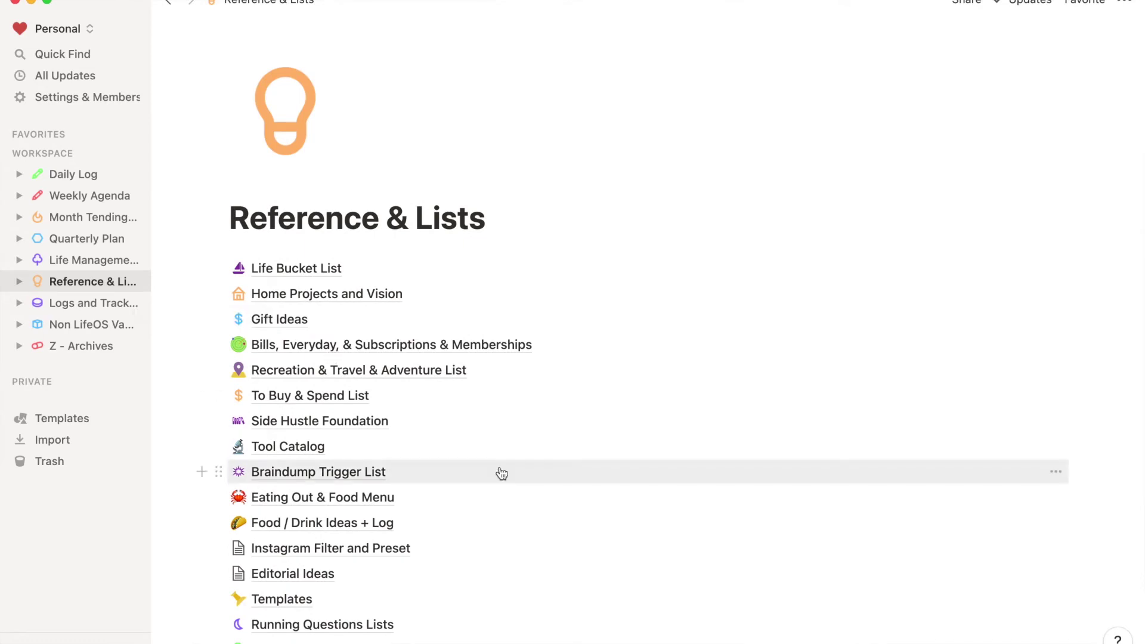
click(511, 624)
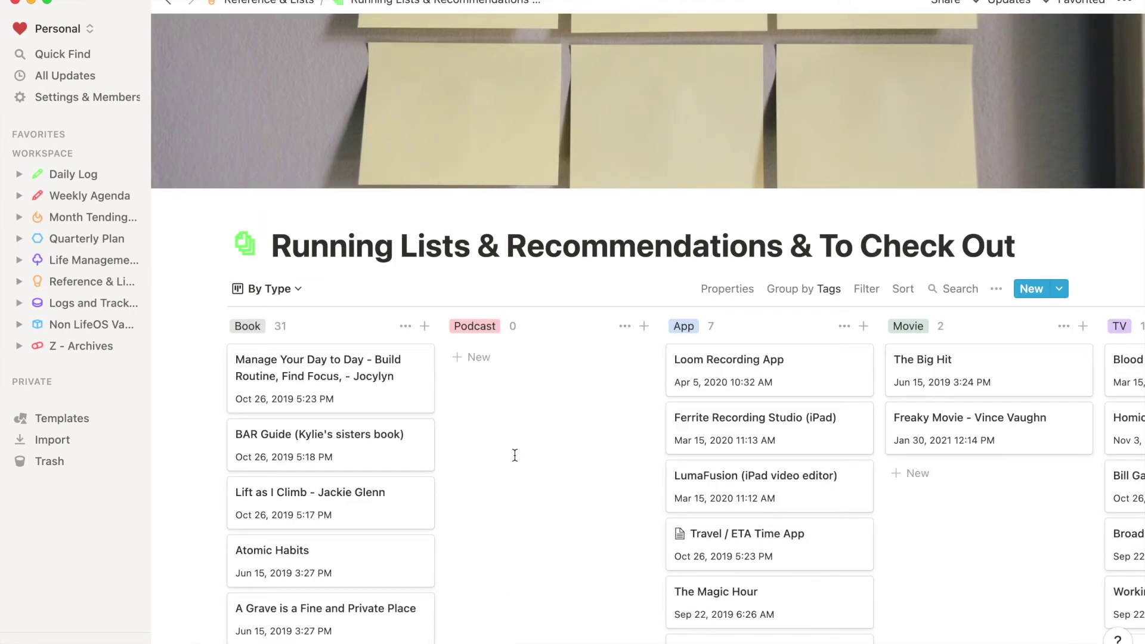
scroll(515, 455, down, 1)
scroll(514, 455, right, 10)
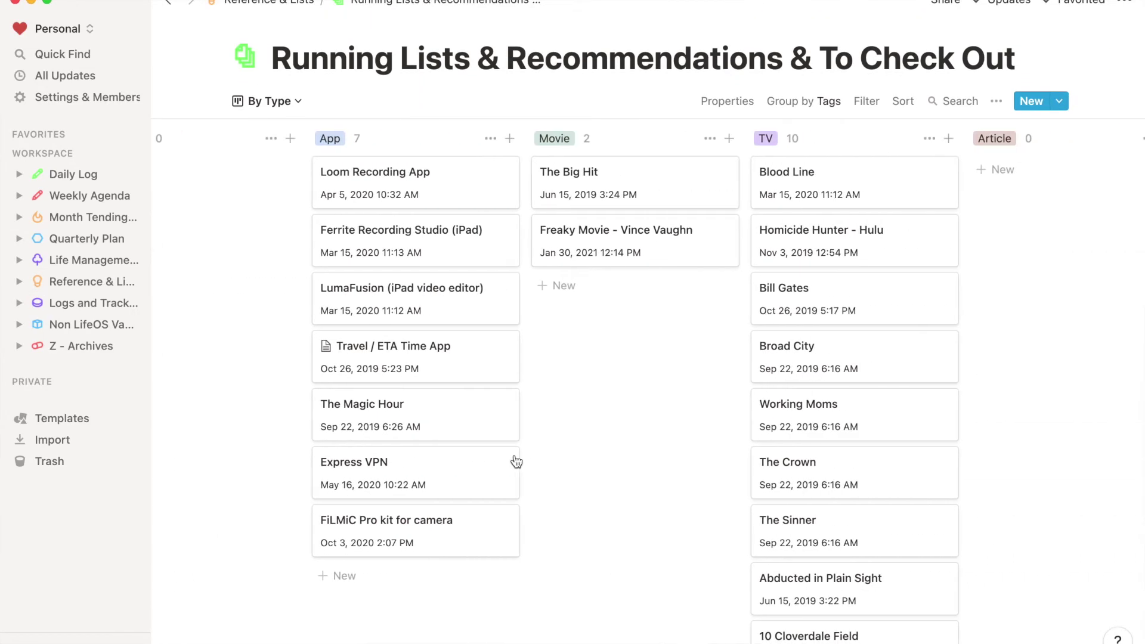
scroll(515, 462, right, 10)
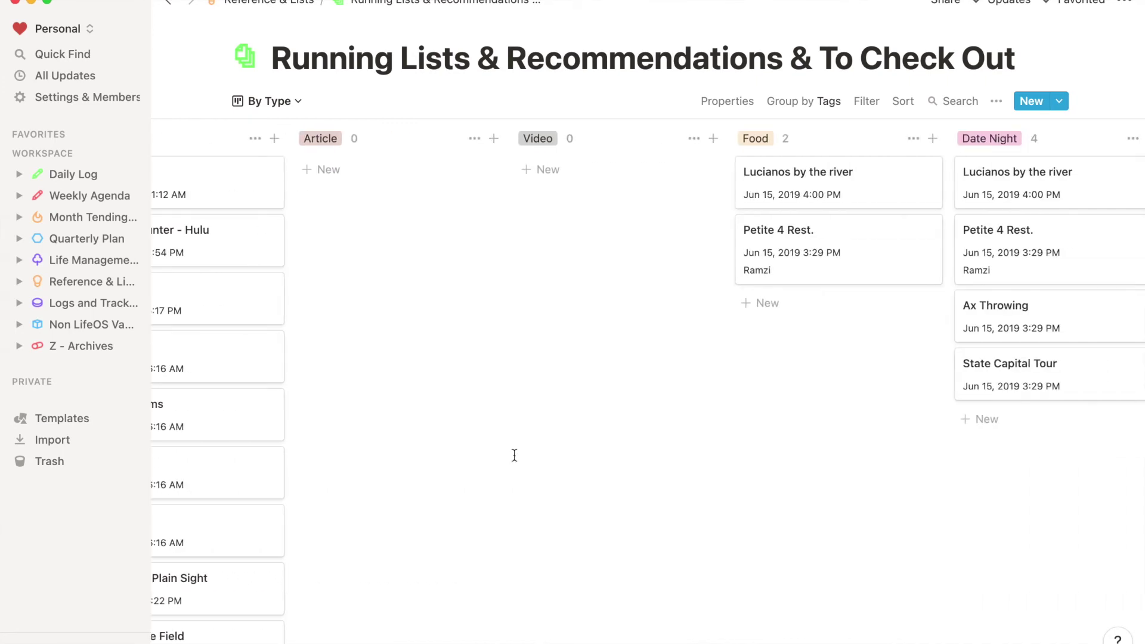
scroll(514, 455, right, 8)
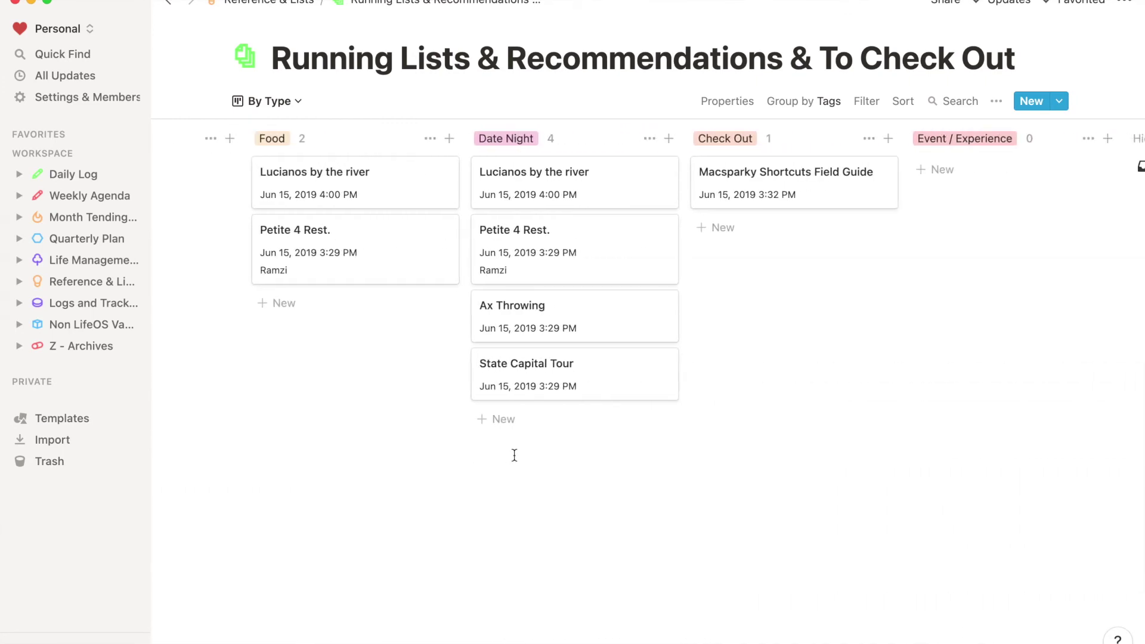
scroll(515, 455, left, 18)
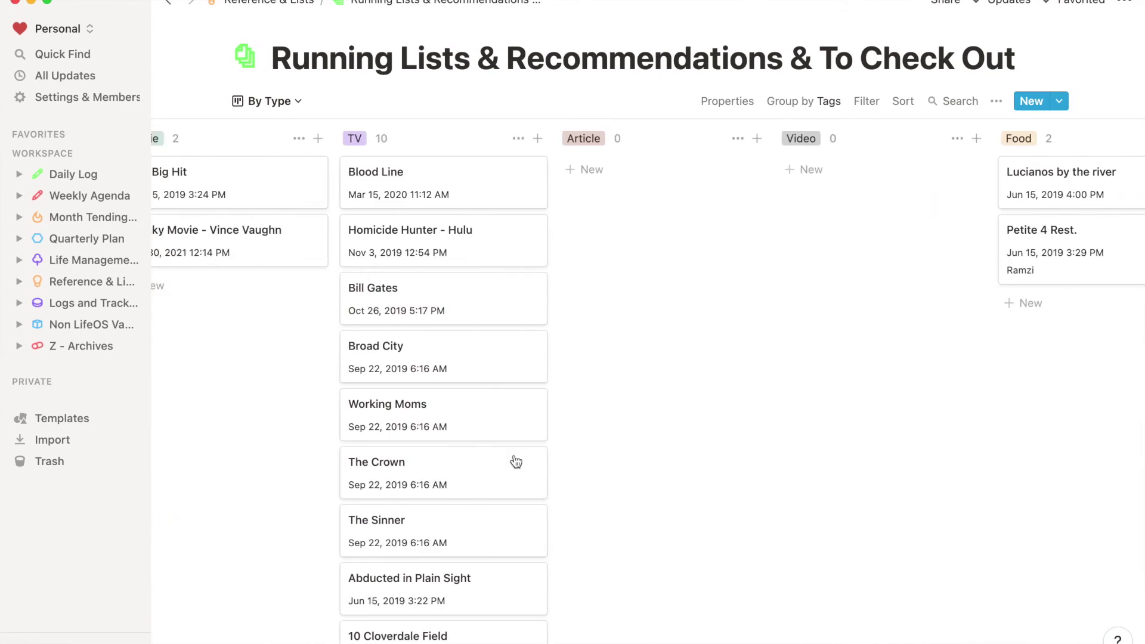
scroll(514, 455, left, 10)
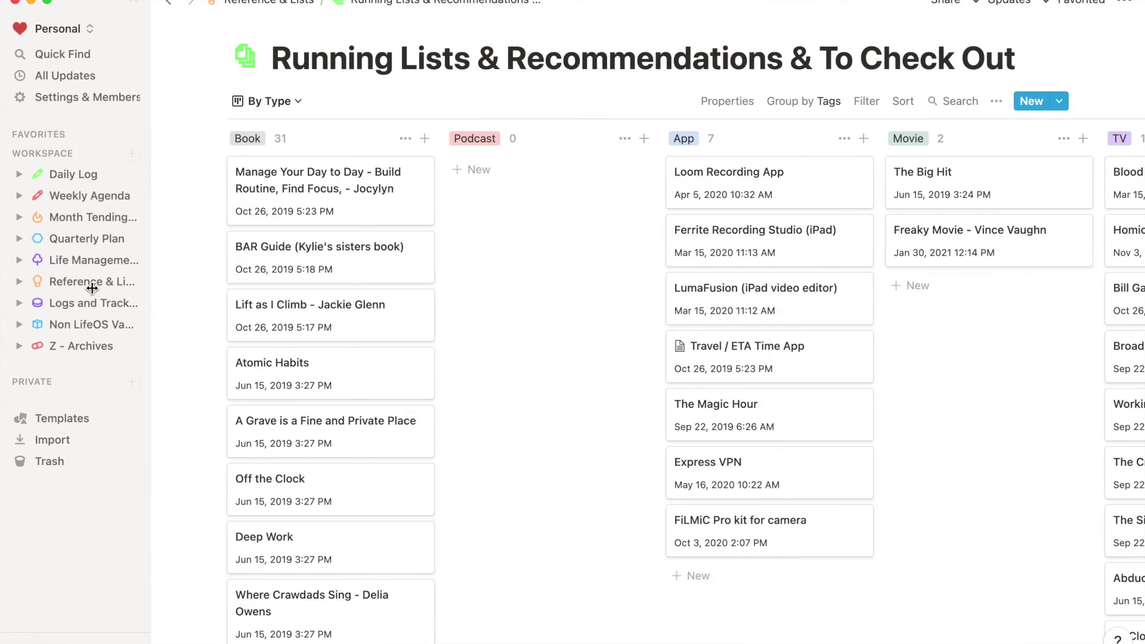
click(74, 286)
scroll(242, 394, down, 3)
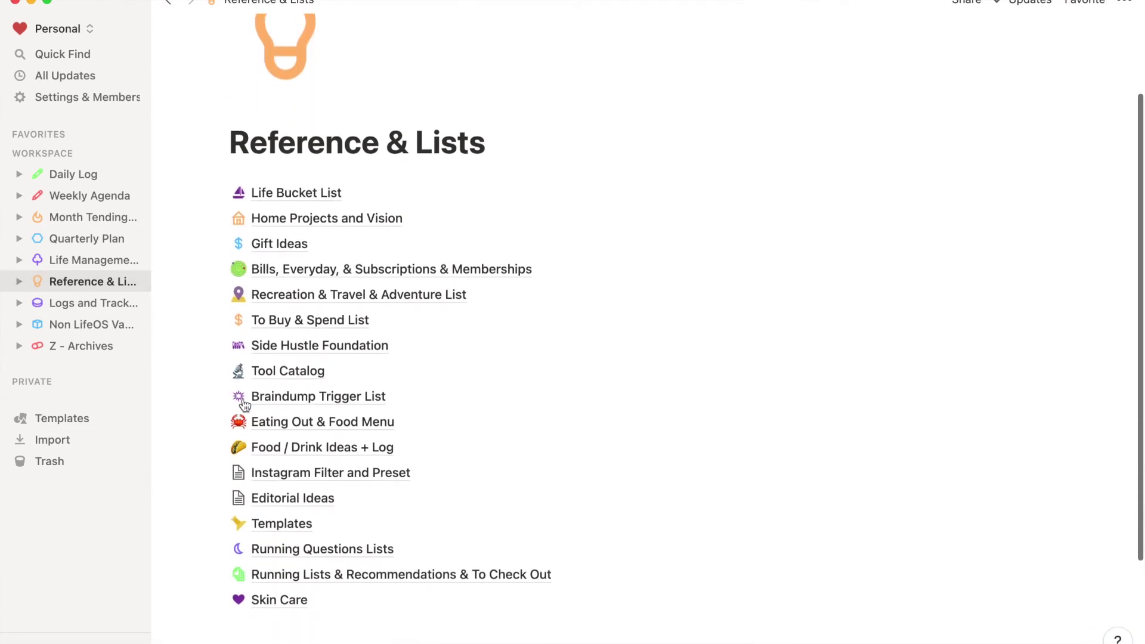
Add a 'Doctor List' Heading 3 below the Vet bullet in Running Questions Lists.
click(288, 551)
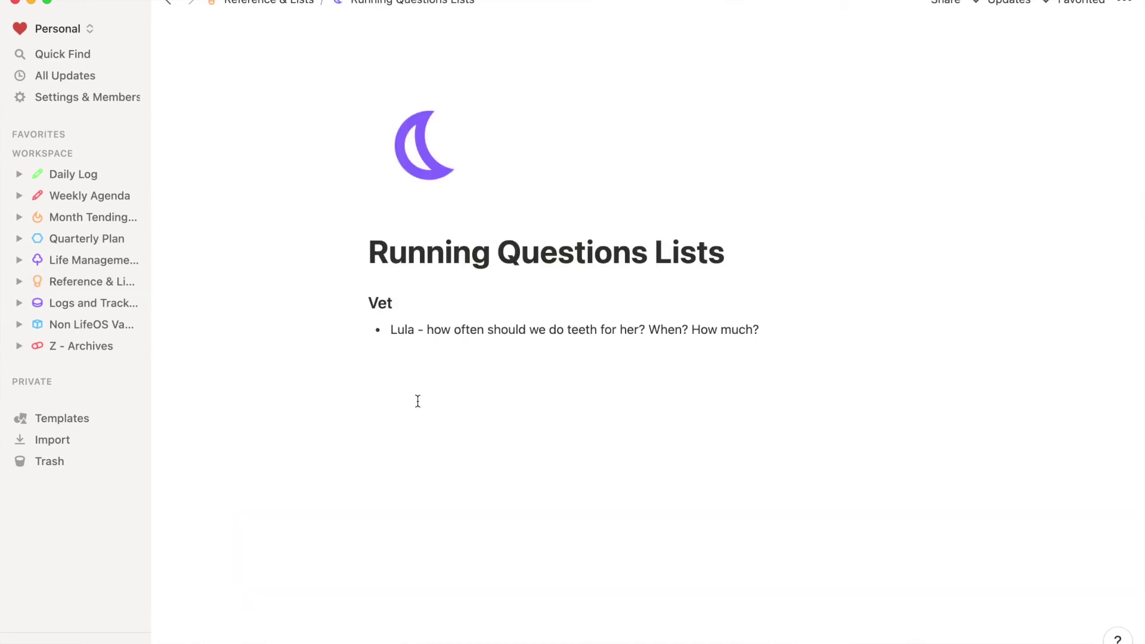
click(440, 363)
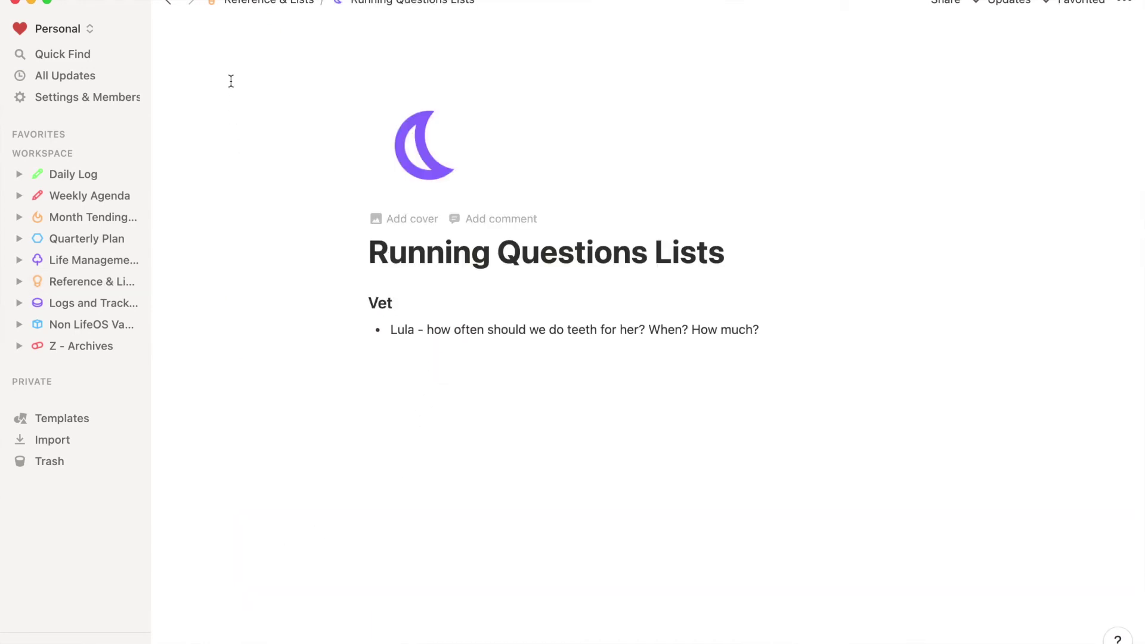
key(Return)
text(/hea)
key(Down)
key(Down)
key(Return)
text(Doctor List)
Add a bullet under the heading reading 'ask question ak about PT'.
key(Return)
text(/b)
key(Return)
text(ask question about meds)
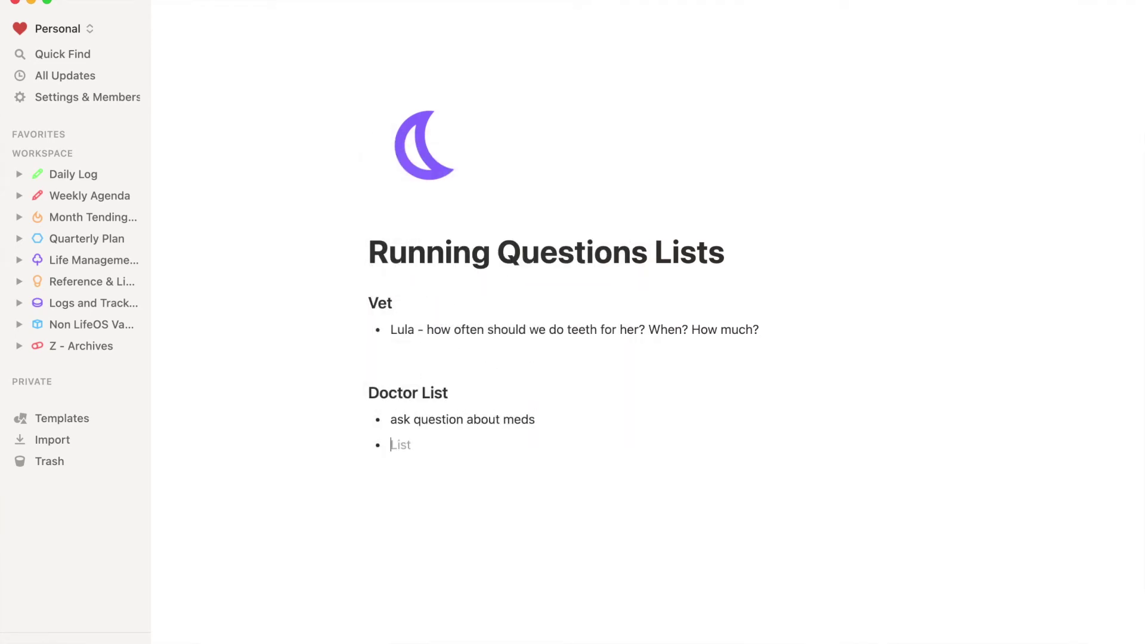
text(k about PT)
Return to Reference & Lists and browse the Gift Ideas page.
click(80, 281)
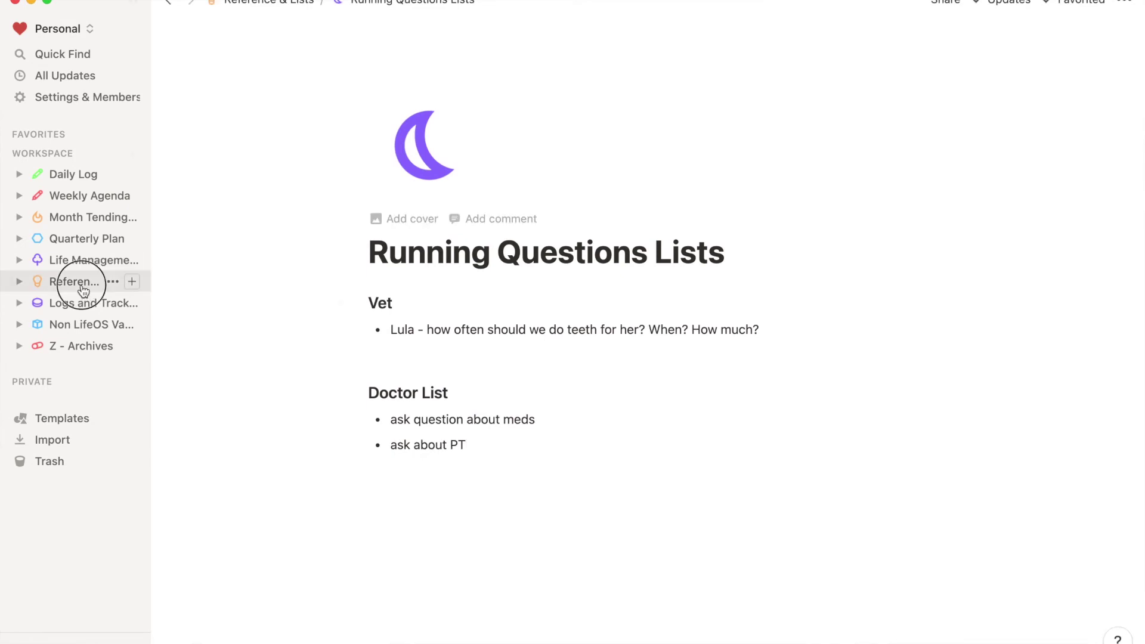
scroll(257, 386, down, 3)
click(259, 261)
scroll(511, 428, down, 10)
scroll(510, 430, down, 1)
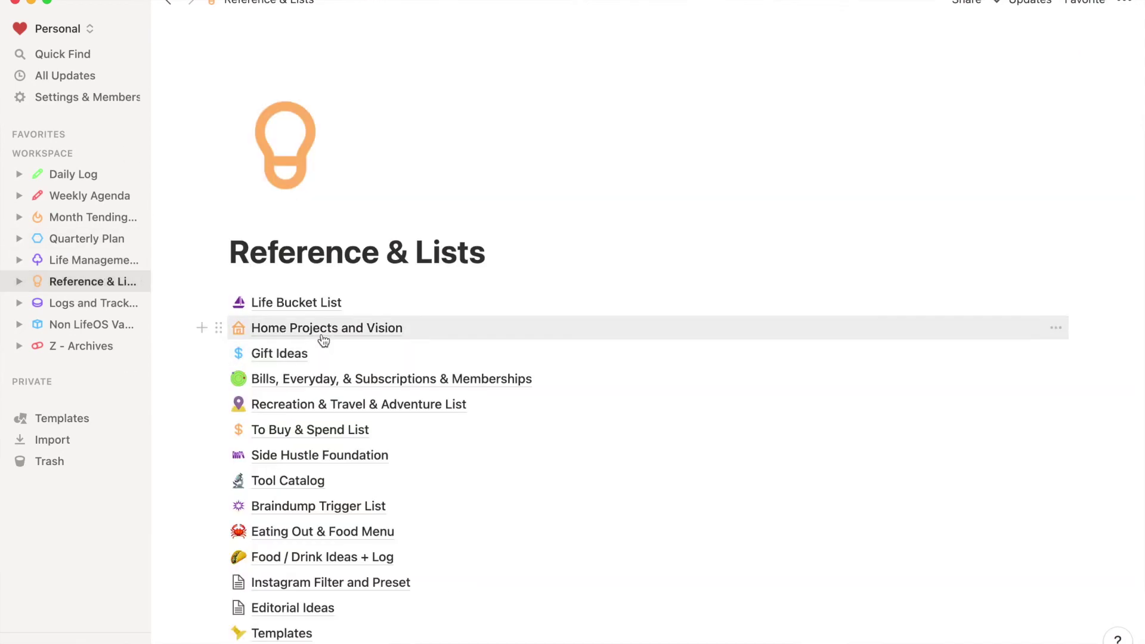
Open Home Projects and Vision and scroll through its project gallery.
click(324, 331)
scroll(213, 468, down, 8)
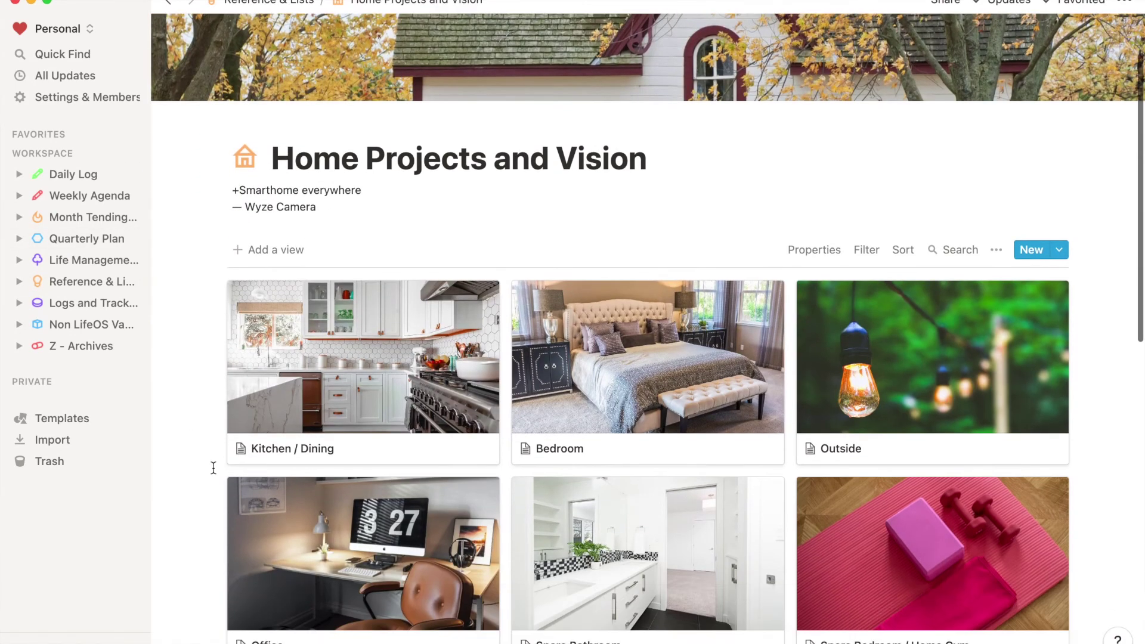
scroll(213, 468, down, 2)
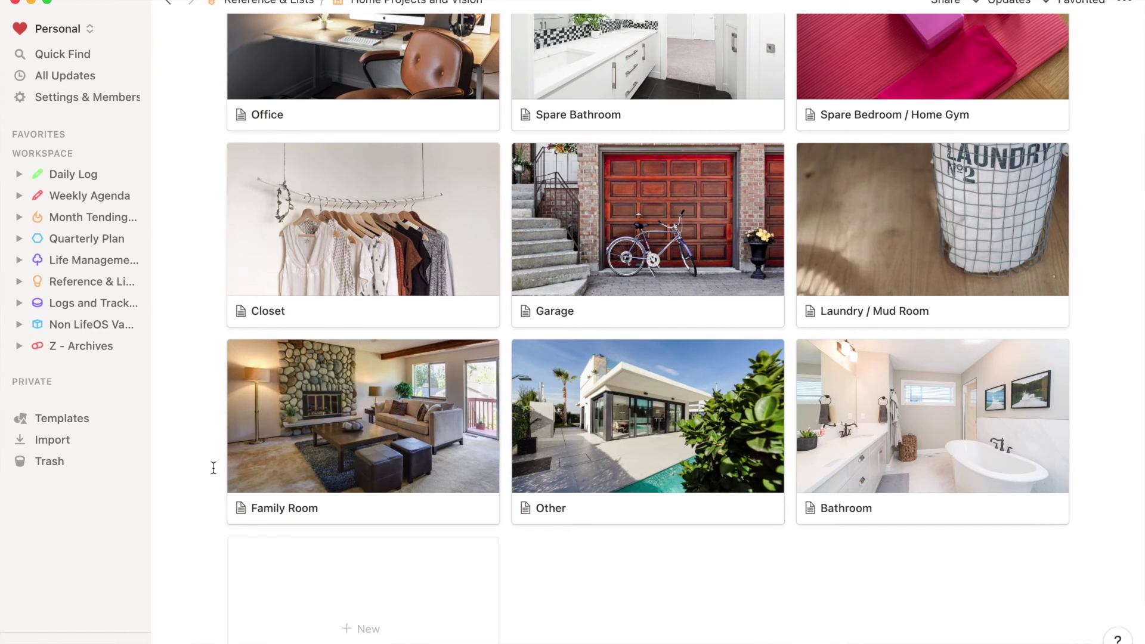
Review the Bathroom project card, then close it back to the gallery.
click(898, 452)
scroll(710, 394, down, 8)
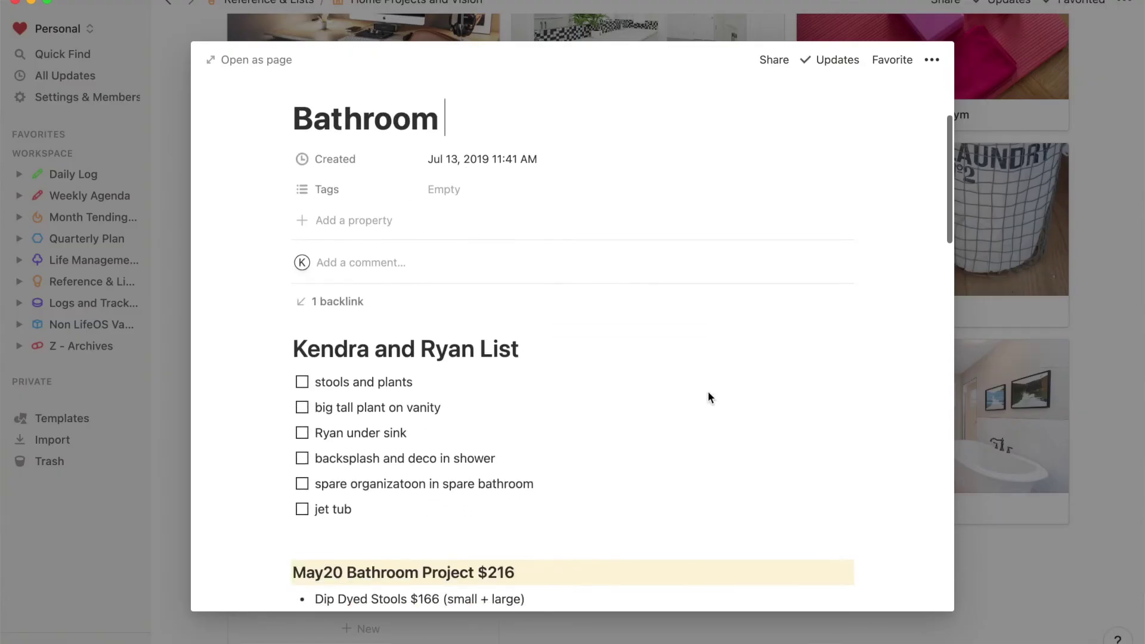
scroll(708, 392, down, 15)
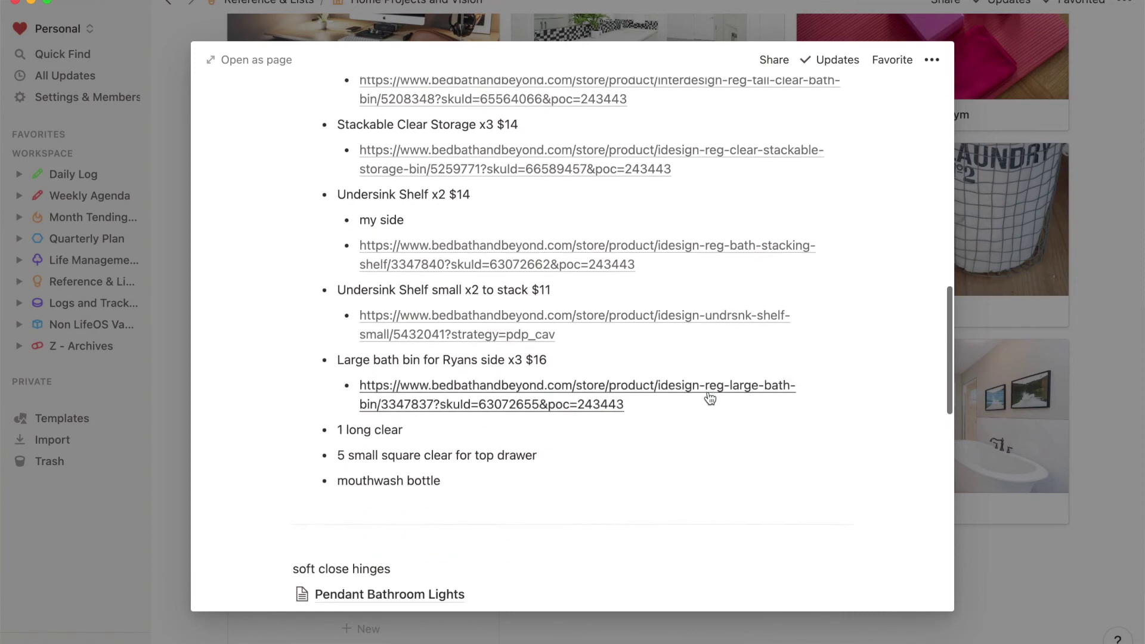
scroll(709, 396, down, 6)
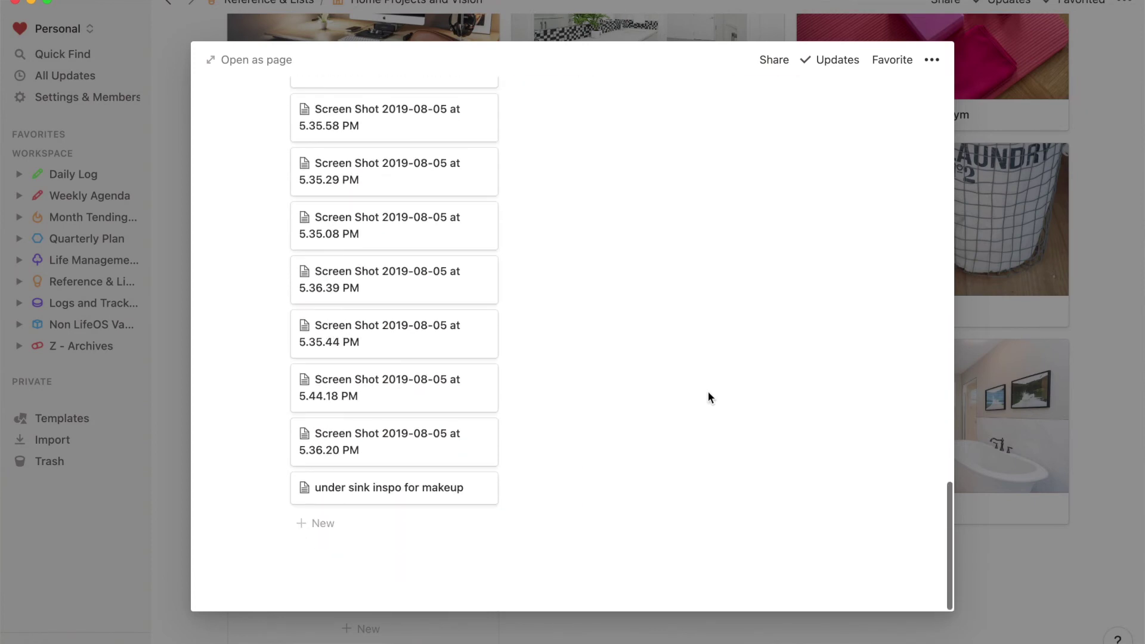
click(59, 292)
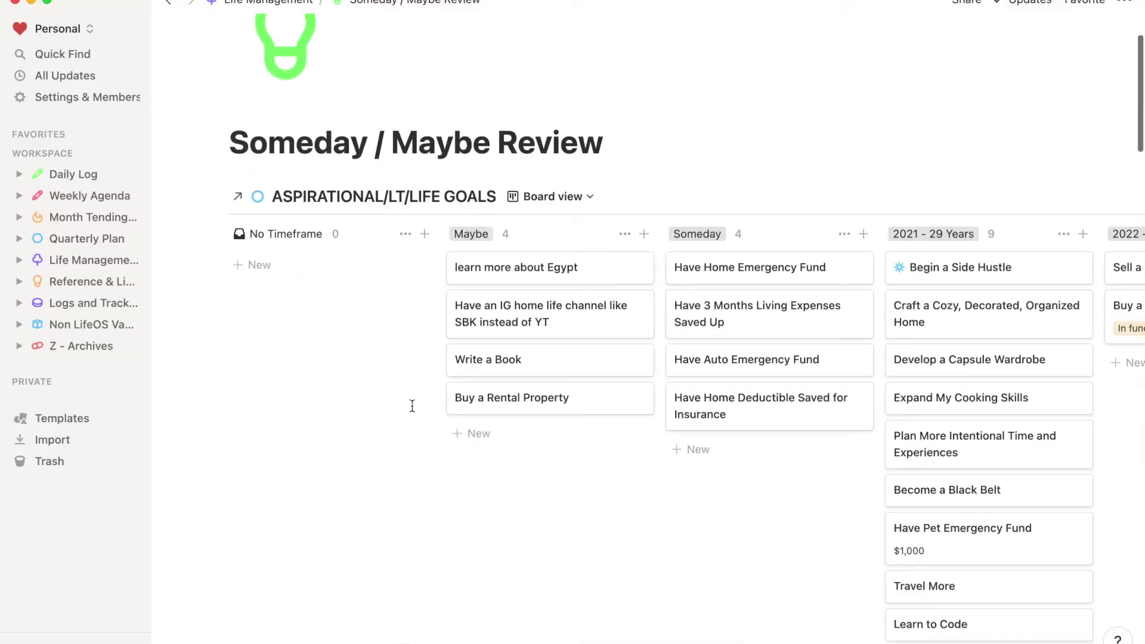
scroll(533, 196, down, 1)
Toggle the life goals database to Table and back to Board, then scroll the page.
click(486, 264)
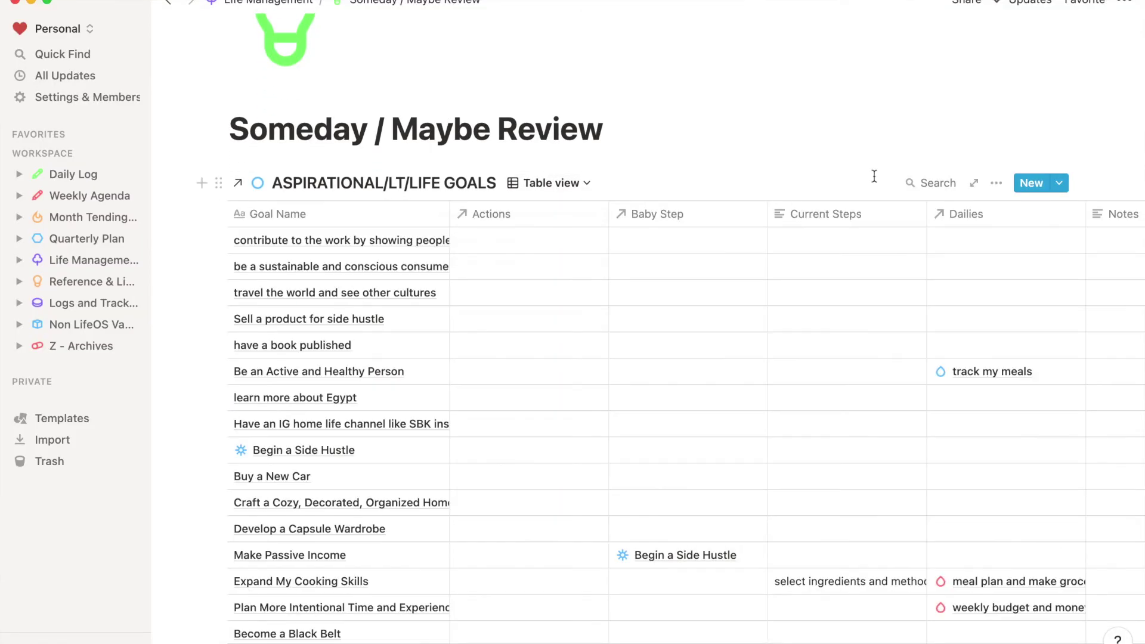
click(525, 243)
scroll(472, 230, down, 3)
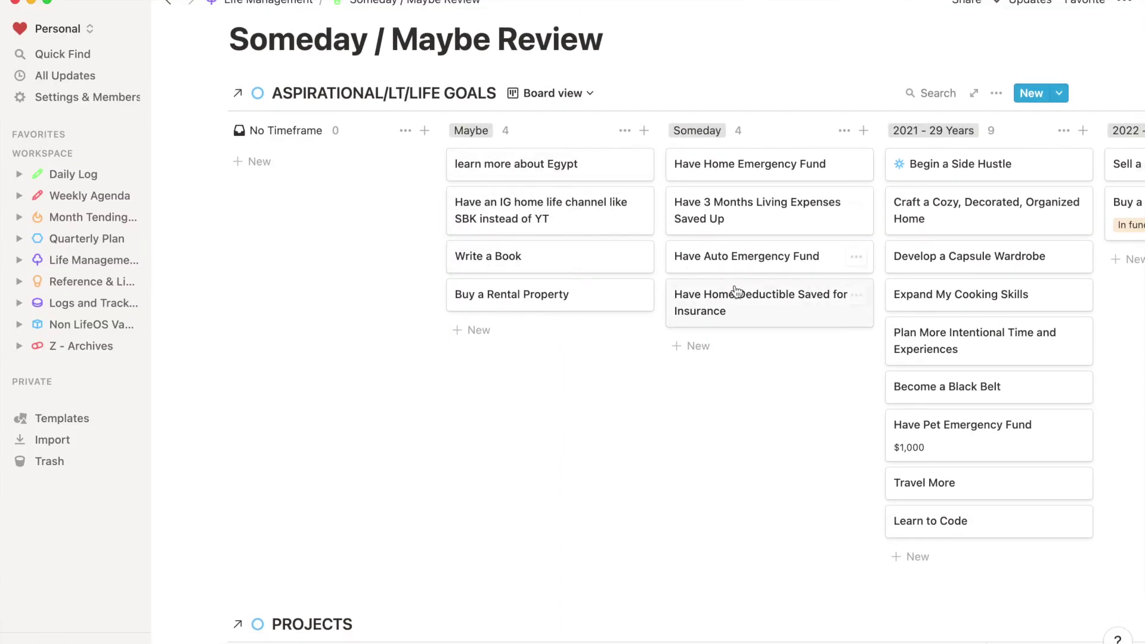
scroll(737, 291, down, 1)
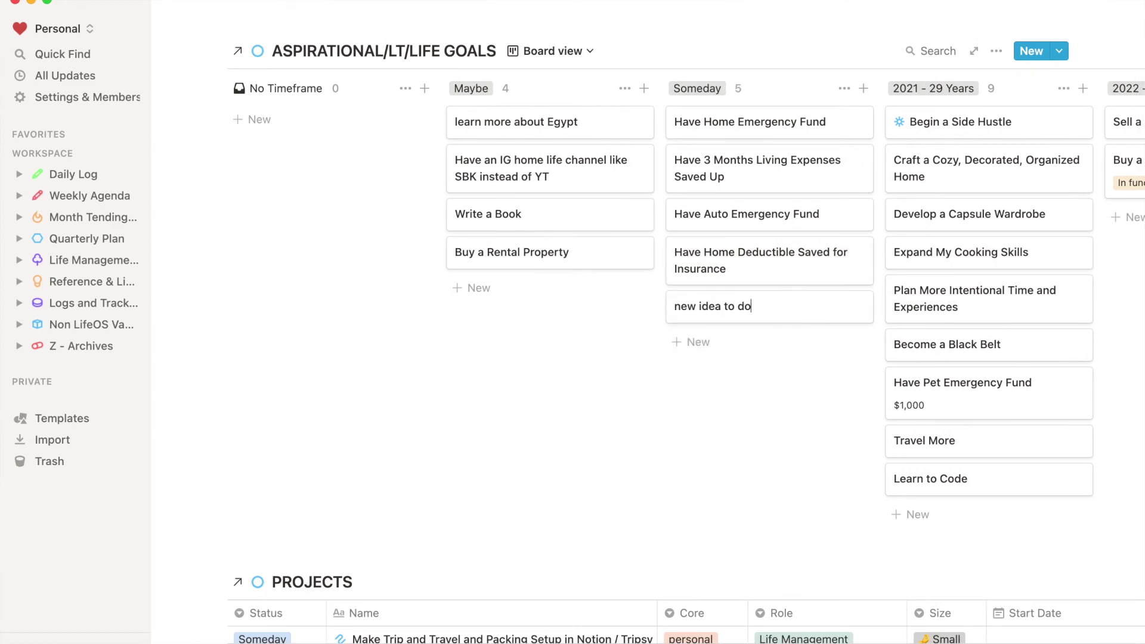
scroll(643, 439, down, 15)
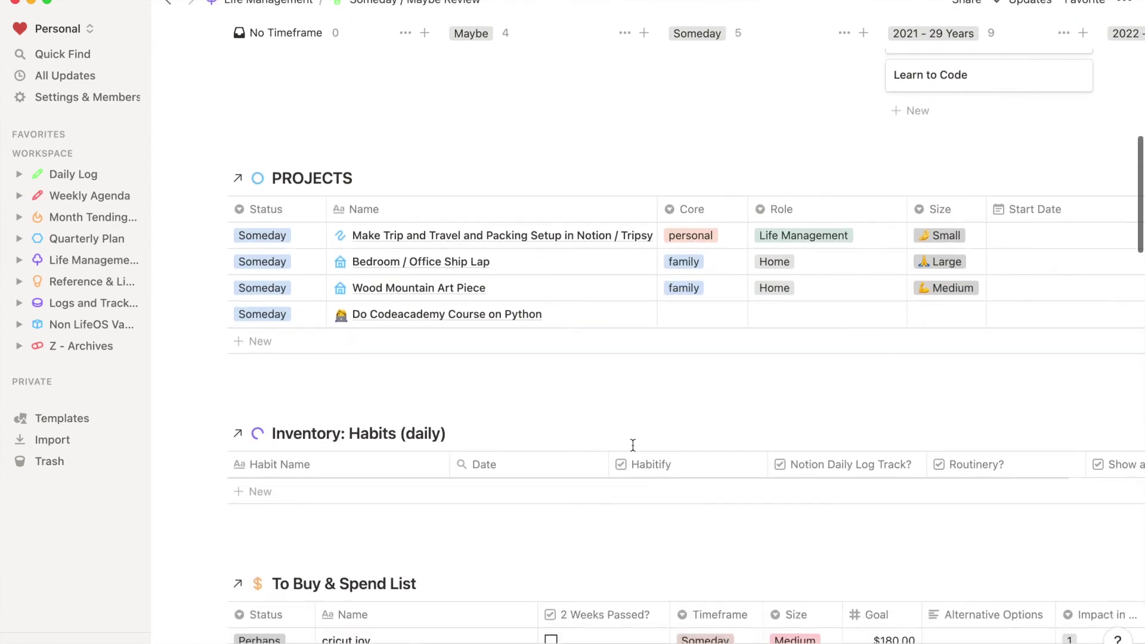
scroll(632, 445, down, 15)
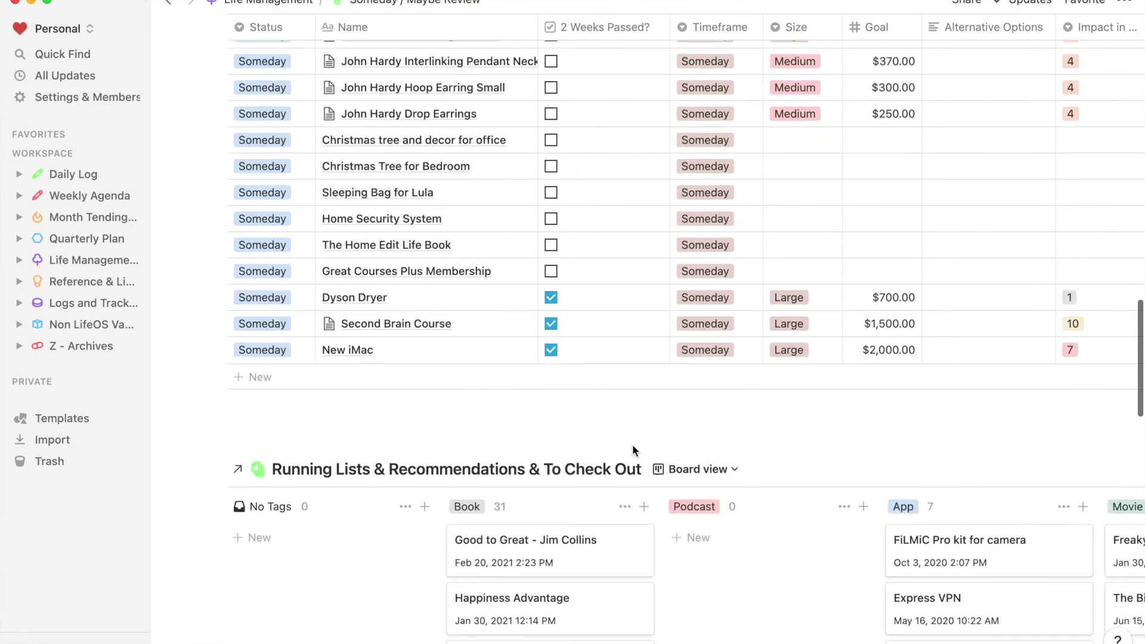
scroll(633, 451, down, 2)
scroll(634, 452, up, 15)
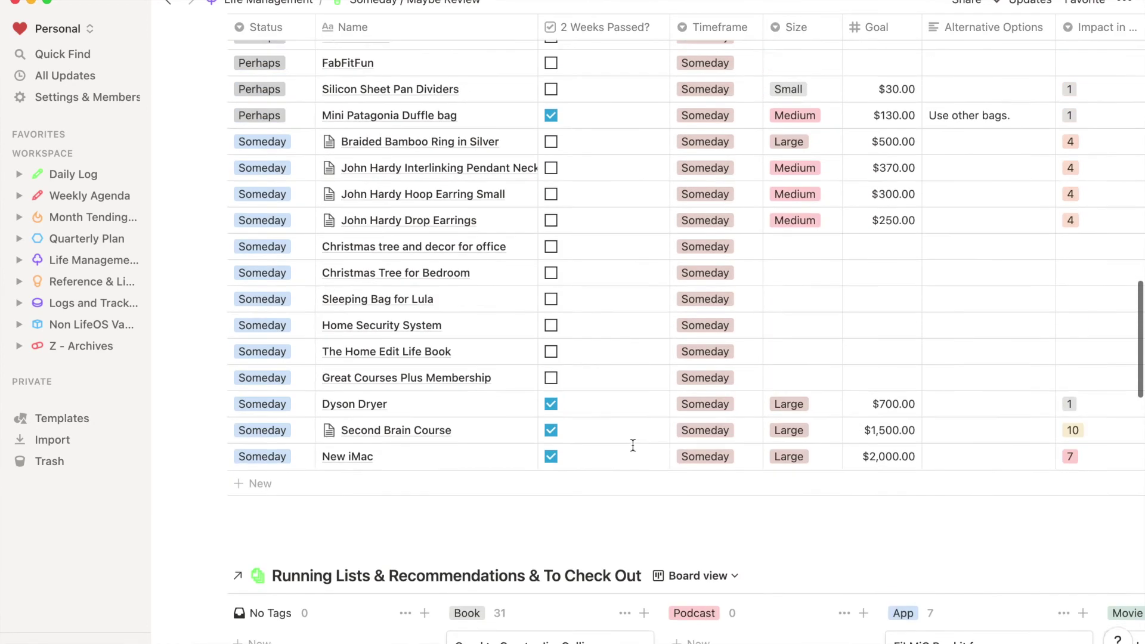
scroll(632, 445, up, 8)
Check the Status options of the first To Buy item and the first project.
click(295, 282)
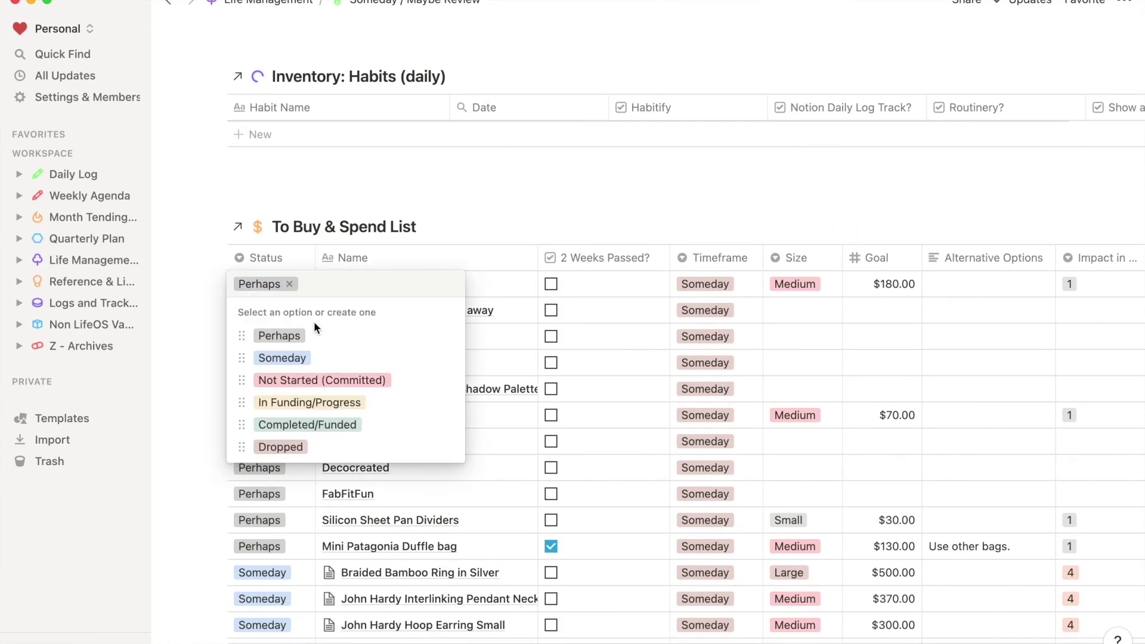
click(201, 394)
scroll(201, 395, up, 10)
click(286, 255)
key(Escape)
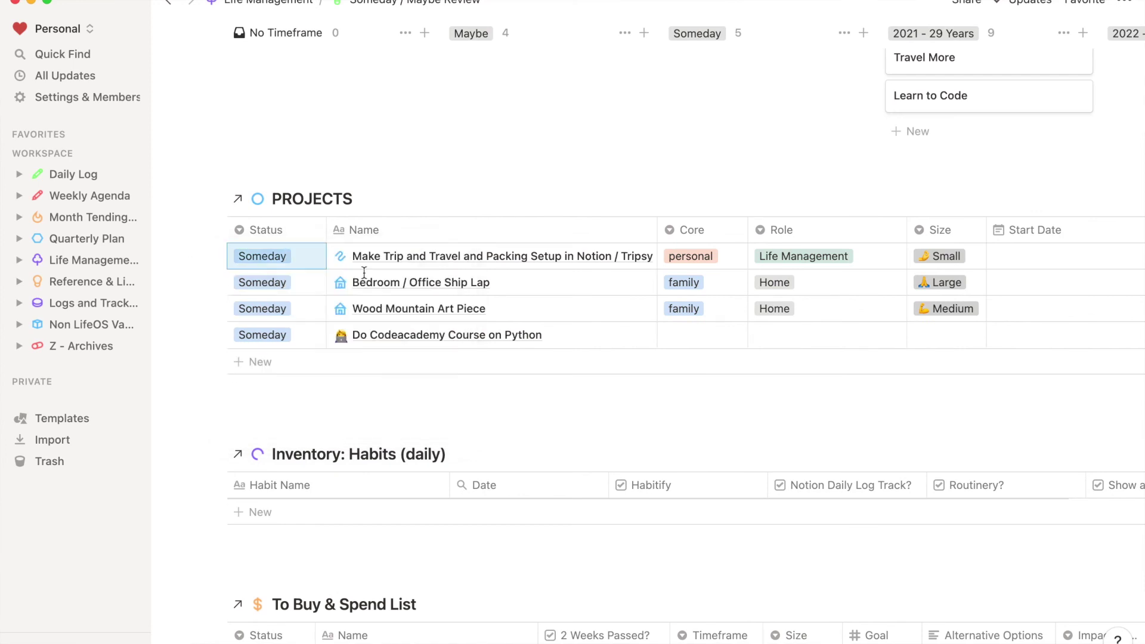
scroll(501, 276, up, 10)
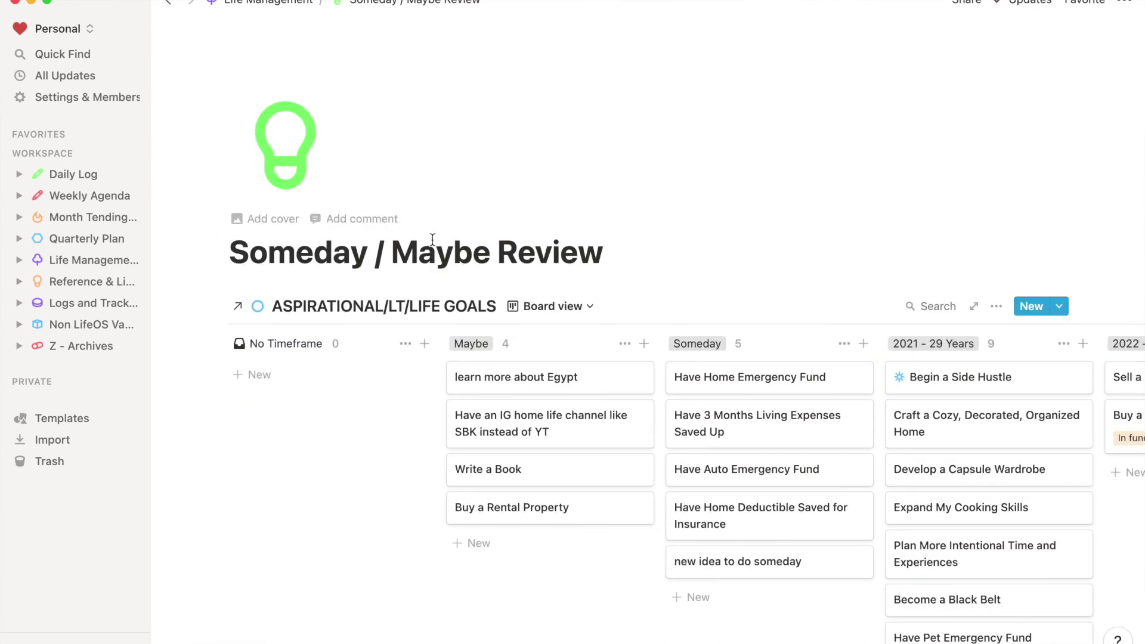